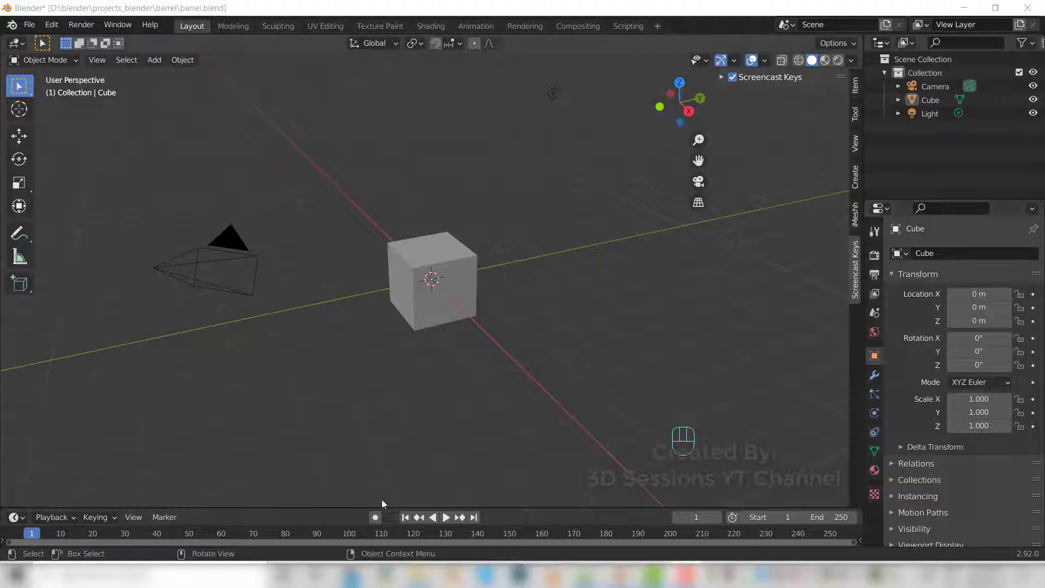
Step: Delete the default cube and switch to the front orthographic view
click(443, 319)
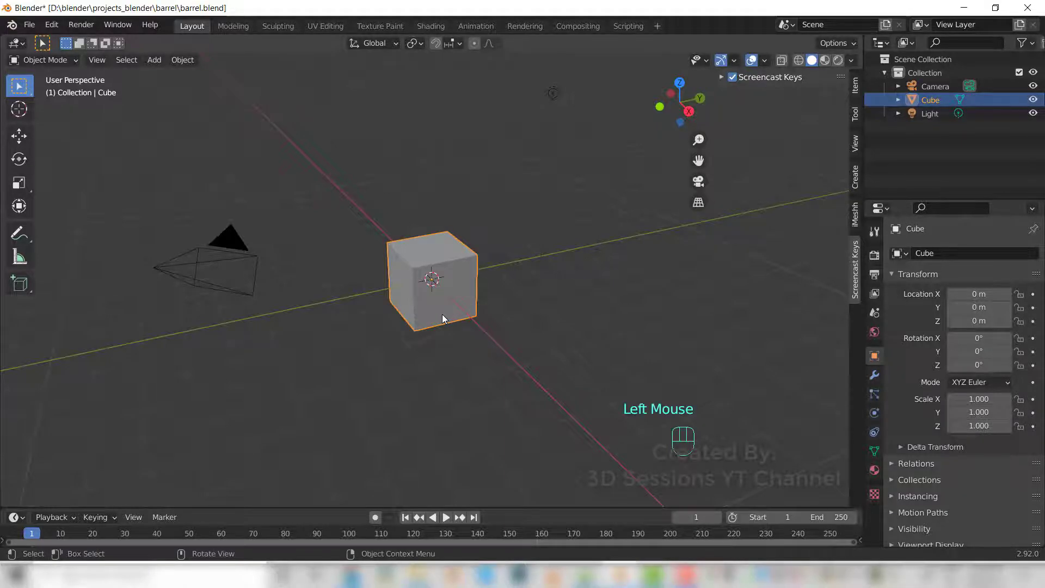
key(Delete)
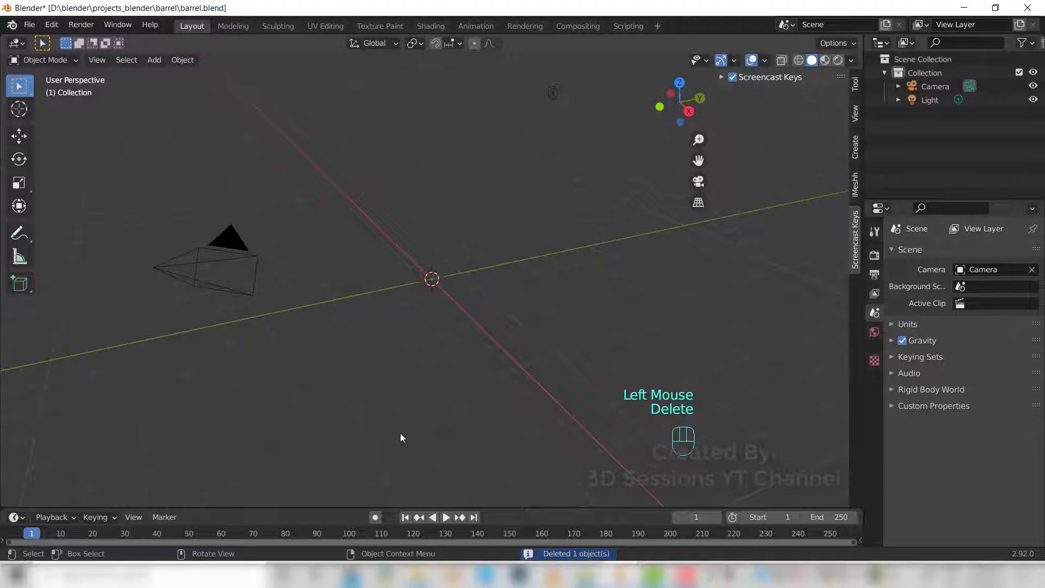
key(grave)
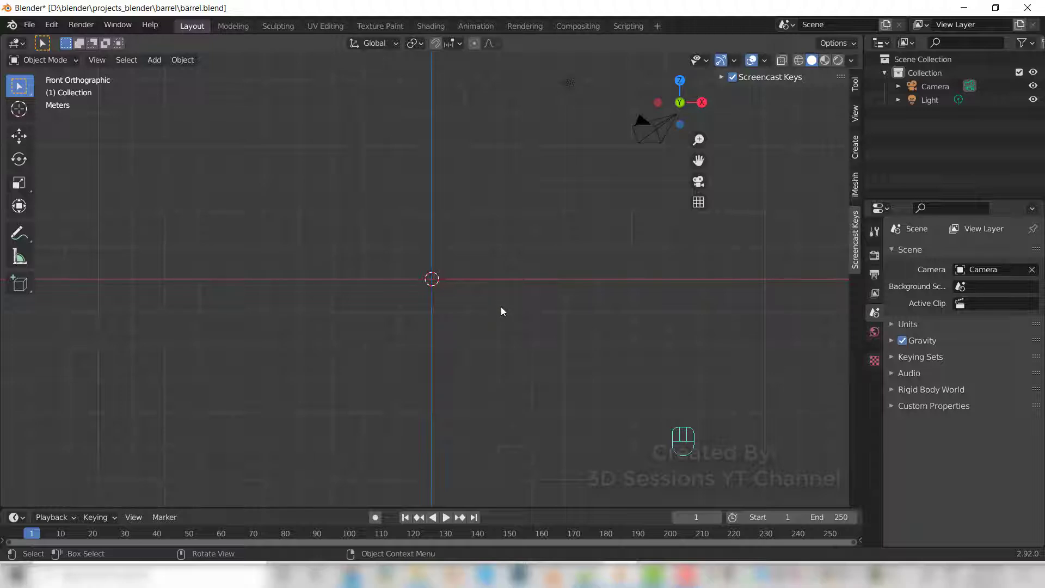
Step: Add a cylinder mesh at the world origin with 10 vertices
key(shift+a)
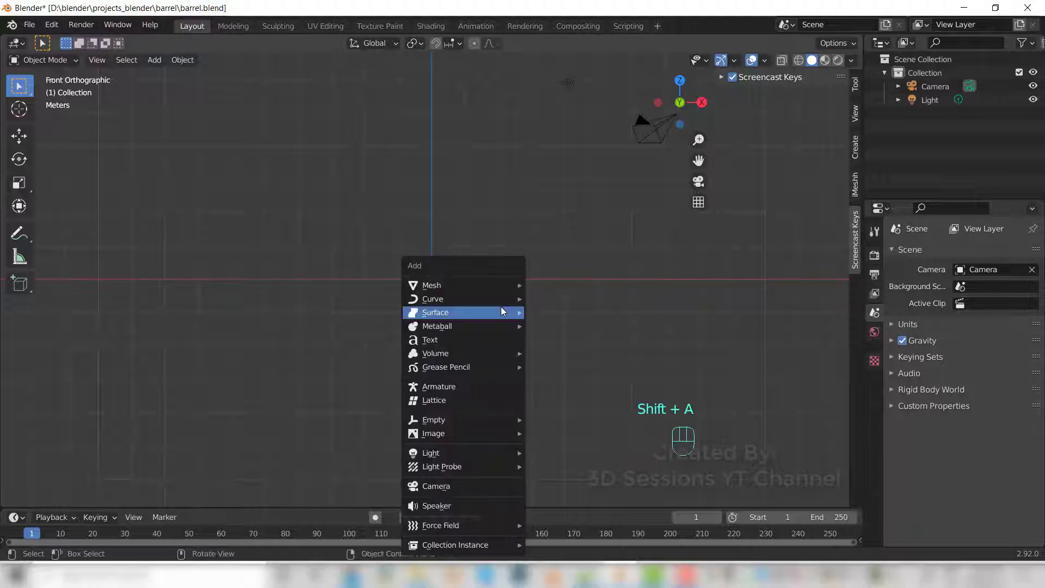
mouse_move(497, 284)
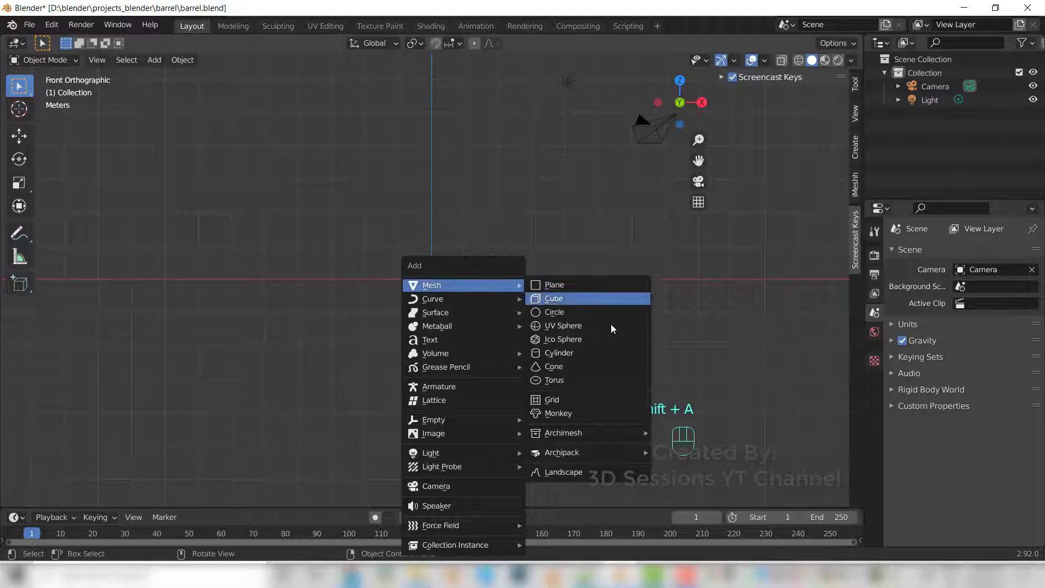
click(600, 352)
click(98, 496)
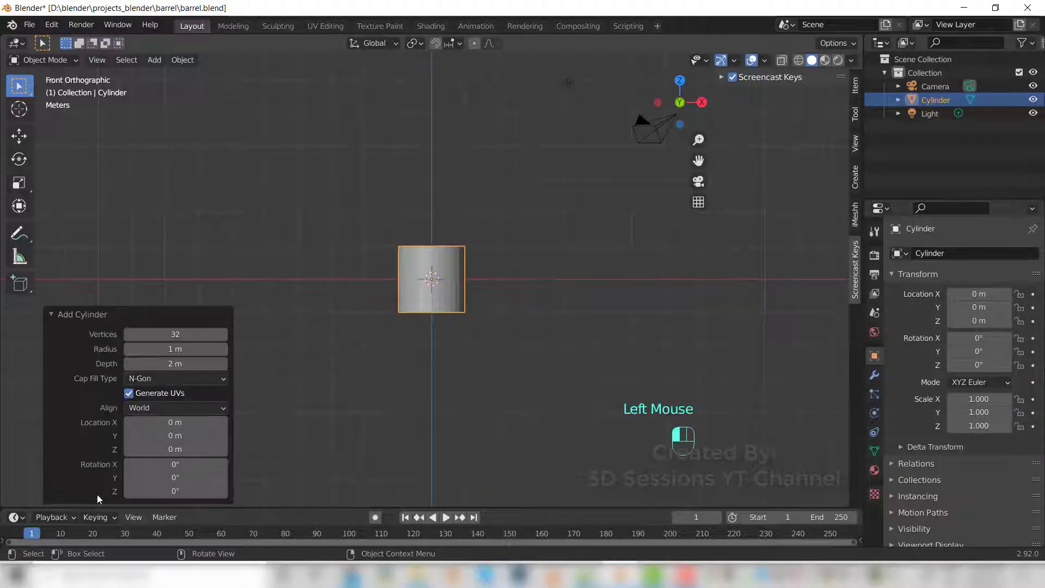
double_click(170, 335)
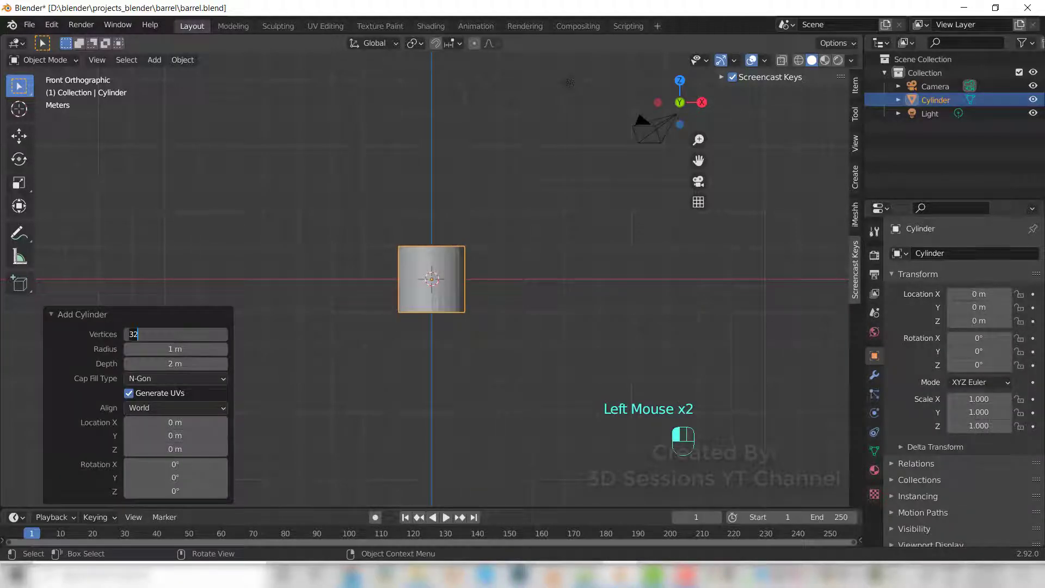
text(10)
key(Return)
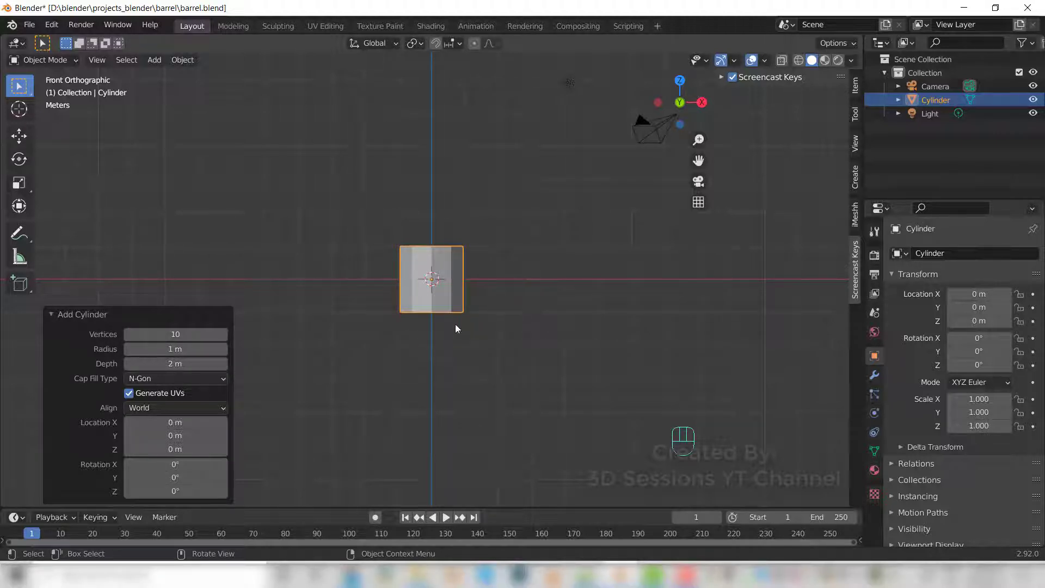
Step: Stretch the cylinder along the Z axis to a scale of about 1.88
click(447, 289)
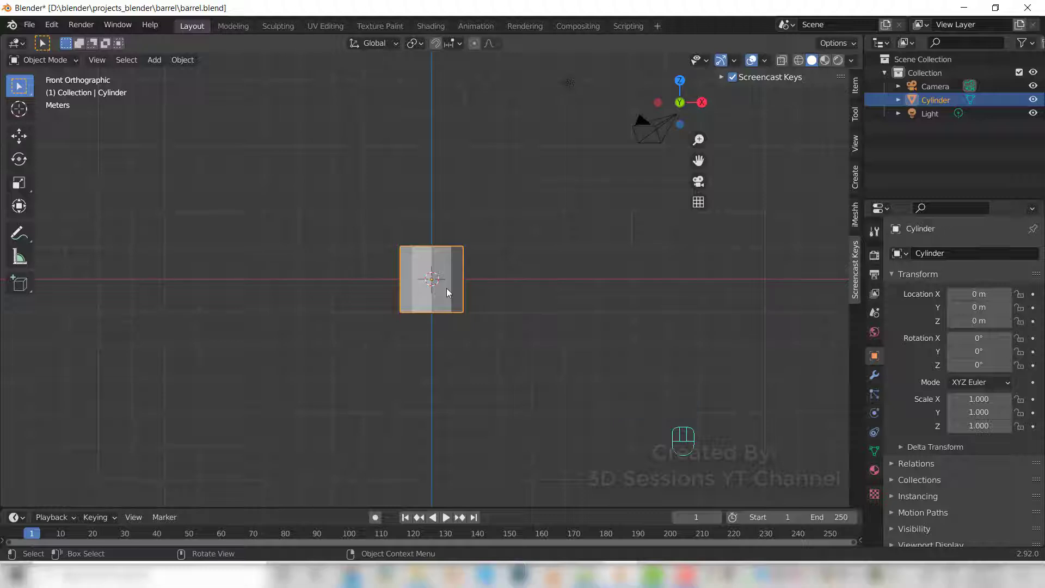
key(s)
key(z)
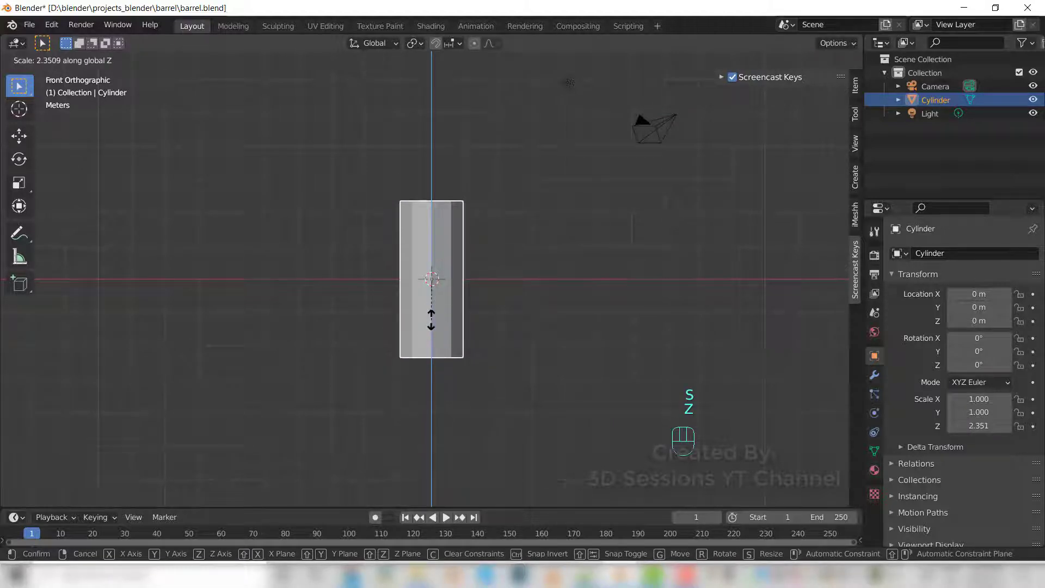
click(431, 320)
middle_drag(399, 334, 420, 363)
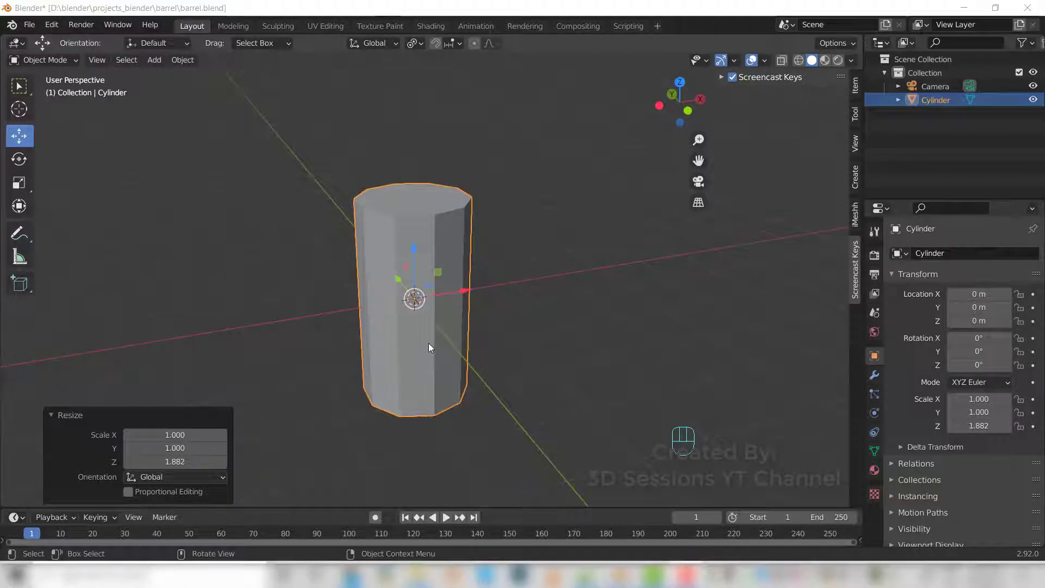
Step: In Edit Mode, add two evenly spaced horizontal loop cuts around the cylinder with no slide
click(428, 335)
key(Tab)
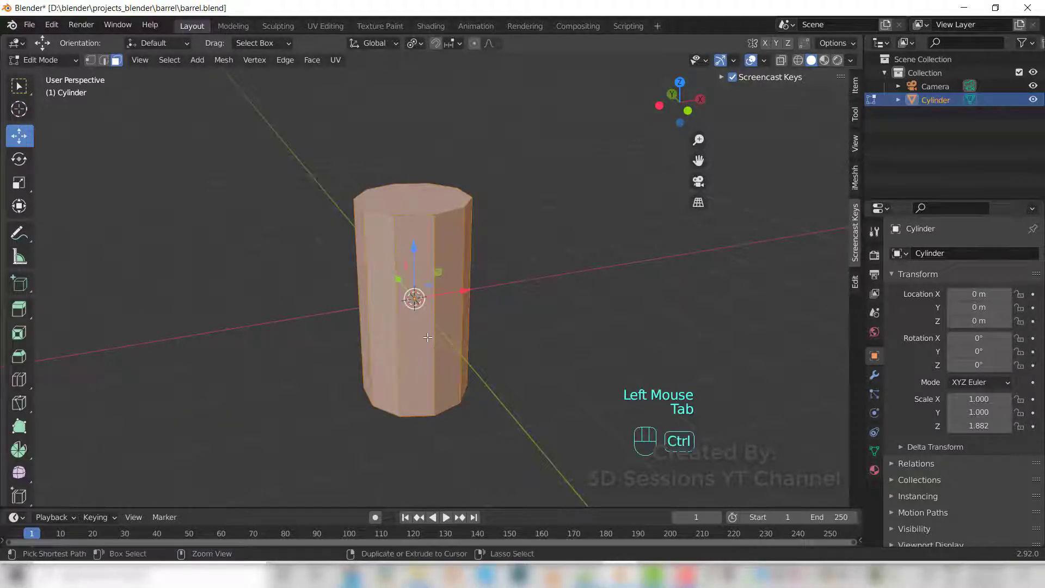
key(ctrl+r)
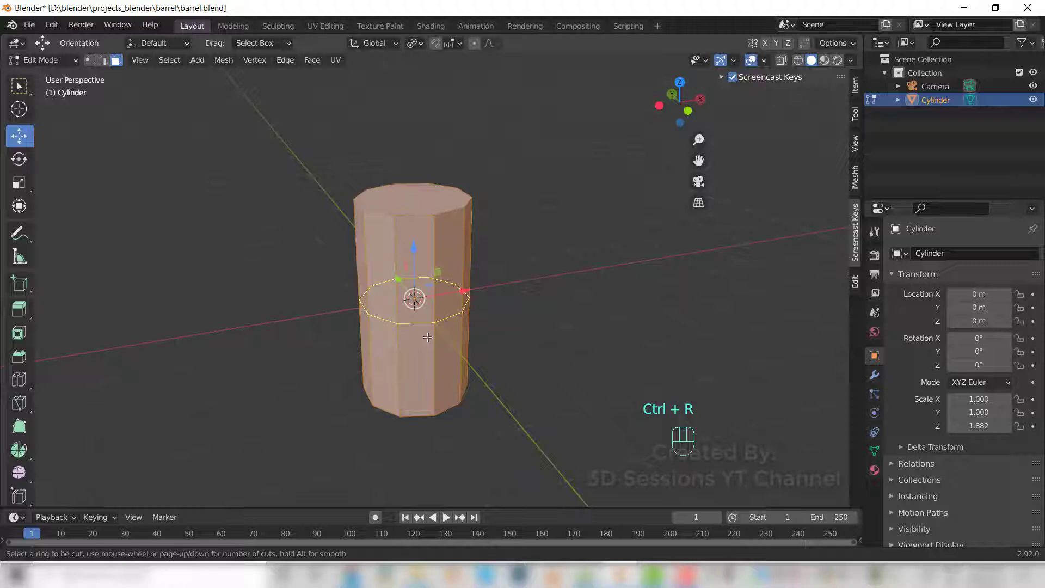
scroll(428, 338, up, 1)
click(428, 339)
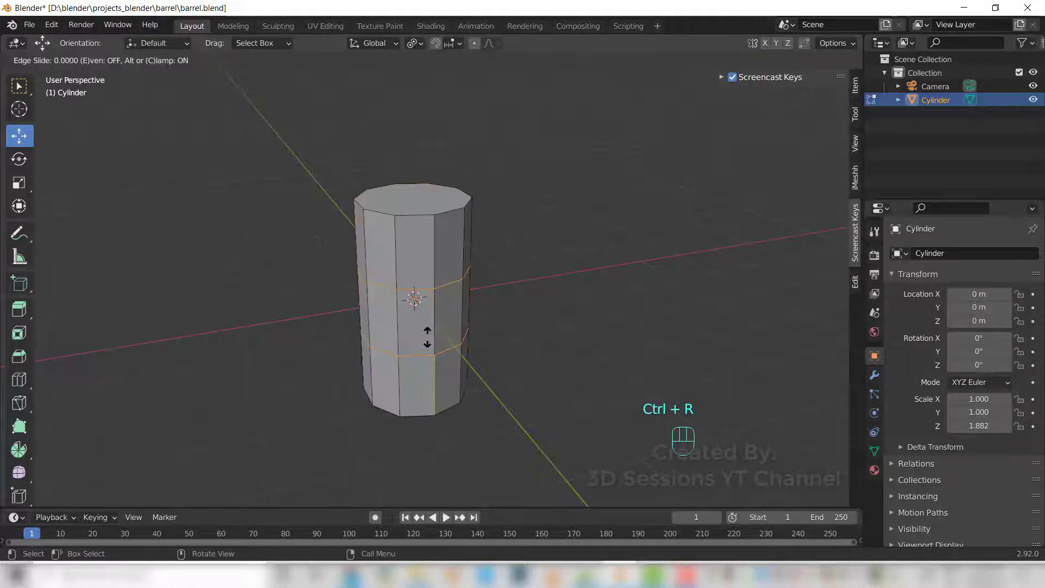
click(427, 342)
middle_drag(469, 432, 444, 424)
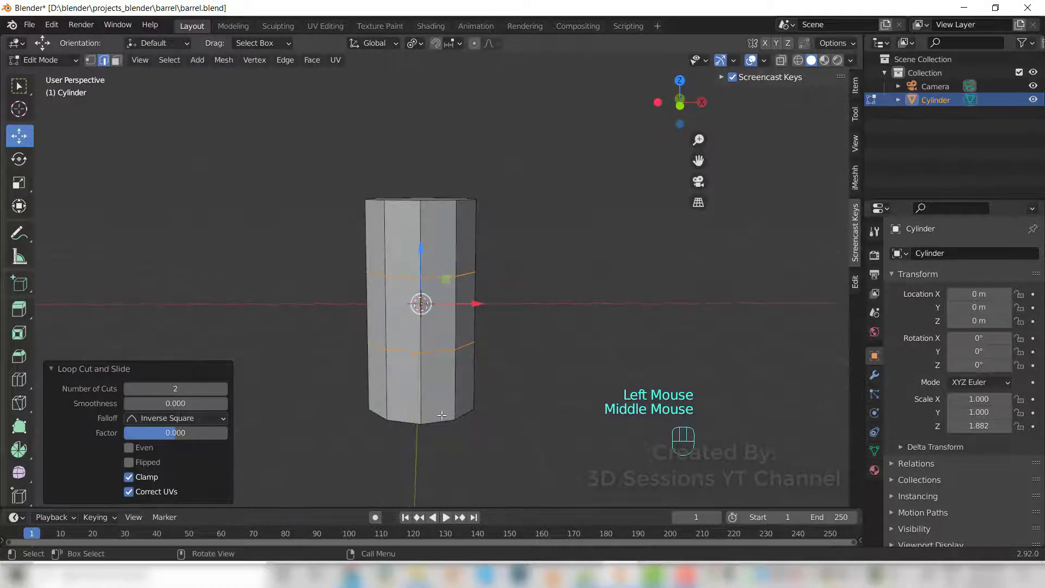
key(s)
click(442, 426)
key(ctrl+z)
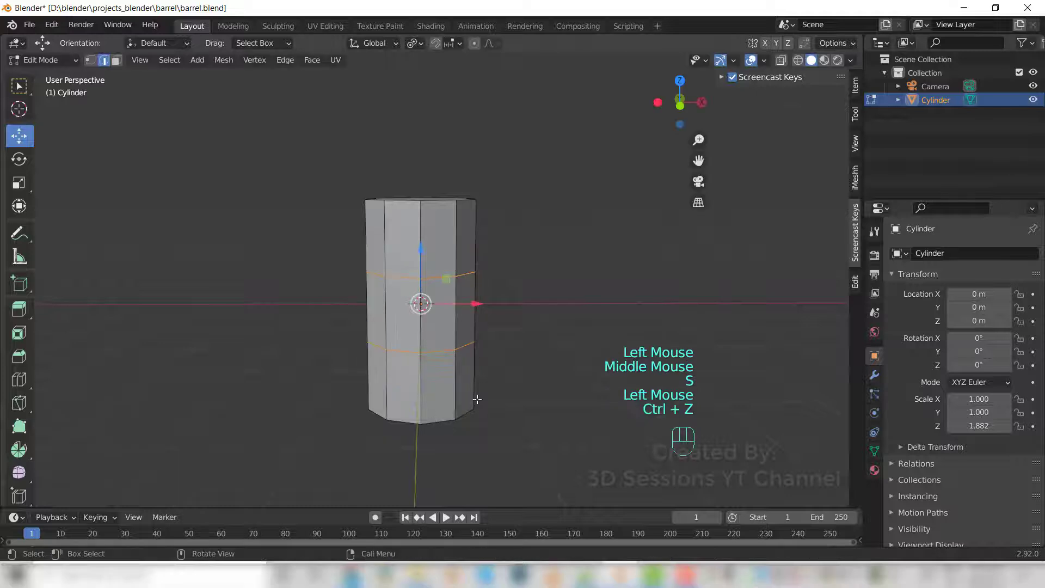
Step: Select the upper edge loop in front view and slide it toward the cylinder's top by a factor of about 0.31
click(433, 417)
alt+click(419, 270)
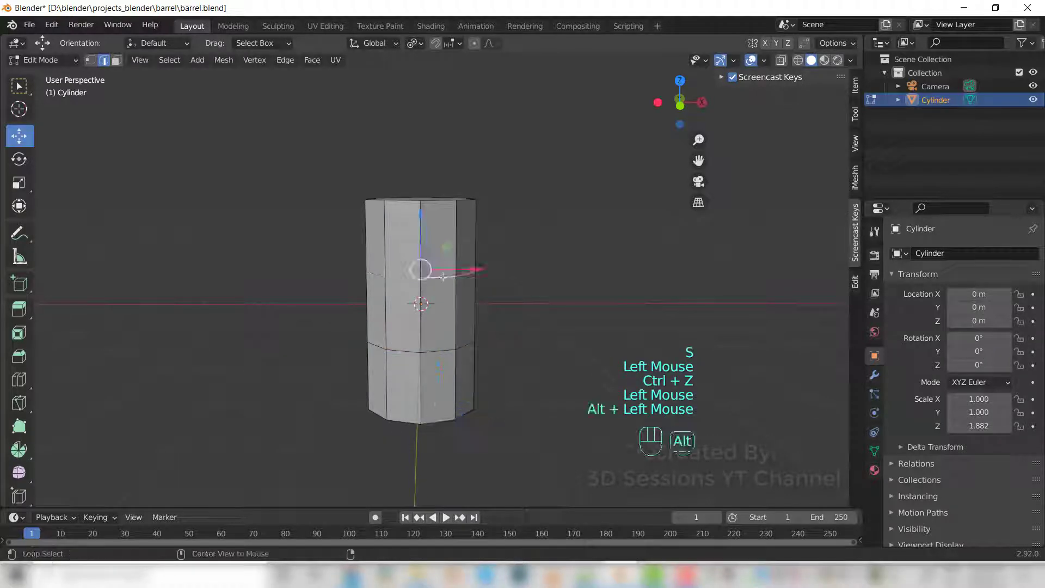
key(grave)
click(275, 220)
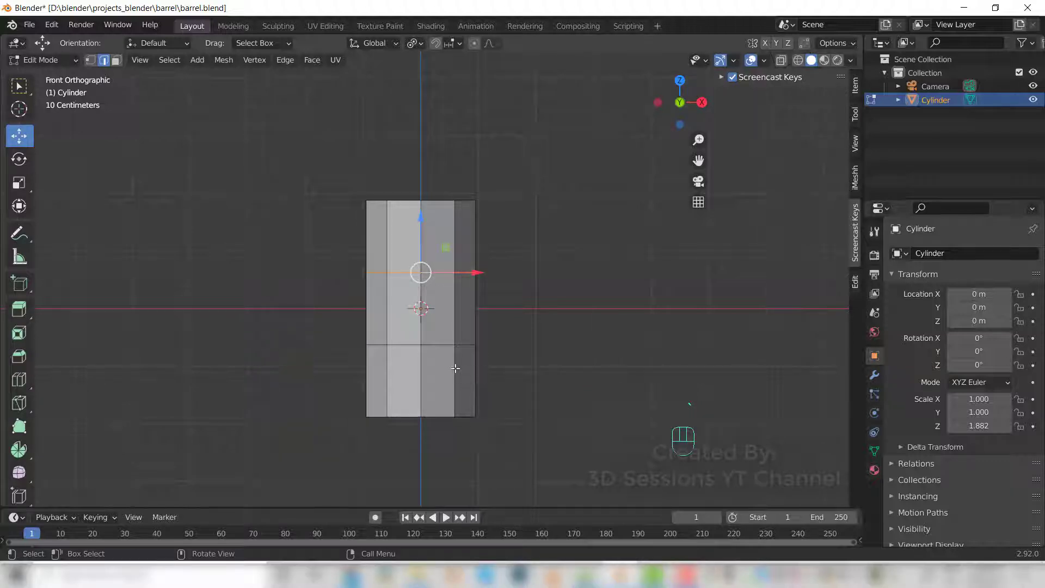
key(g)
key(g)
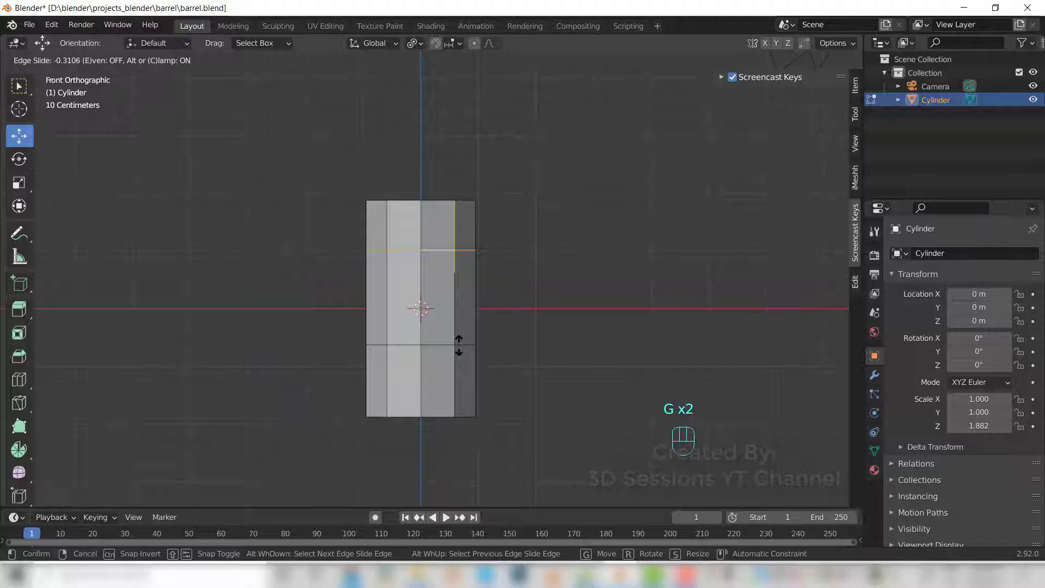
click(458, 345)
key(space)
click(443, 345)
key(space)
key(space)
key(space)
key(space)
key(space)
key(space)
key(space)
key(space)
key(space)
key(space)
key(space)
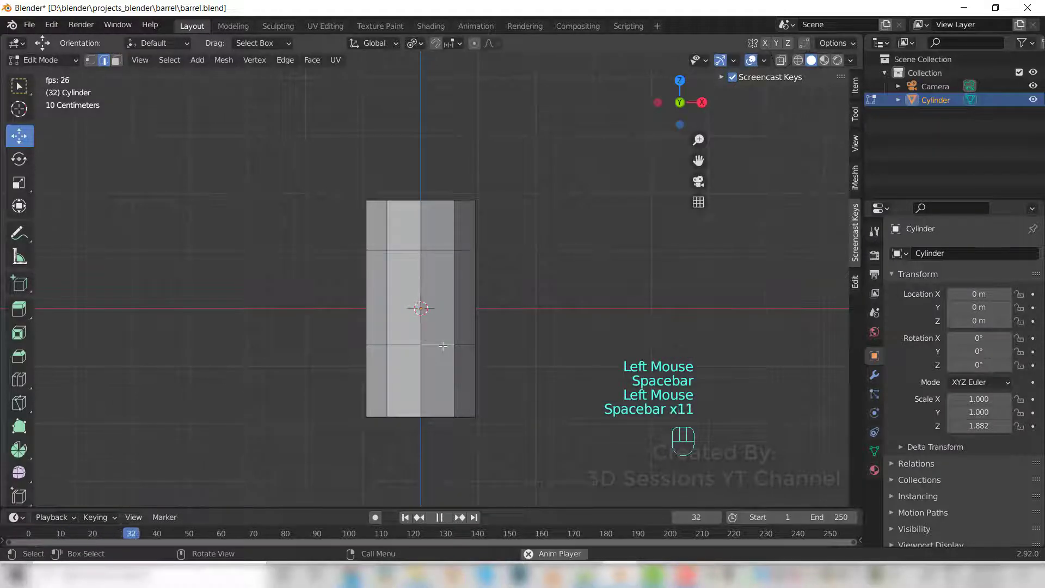
key(space)
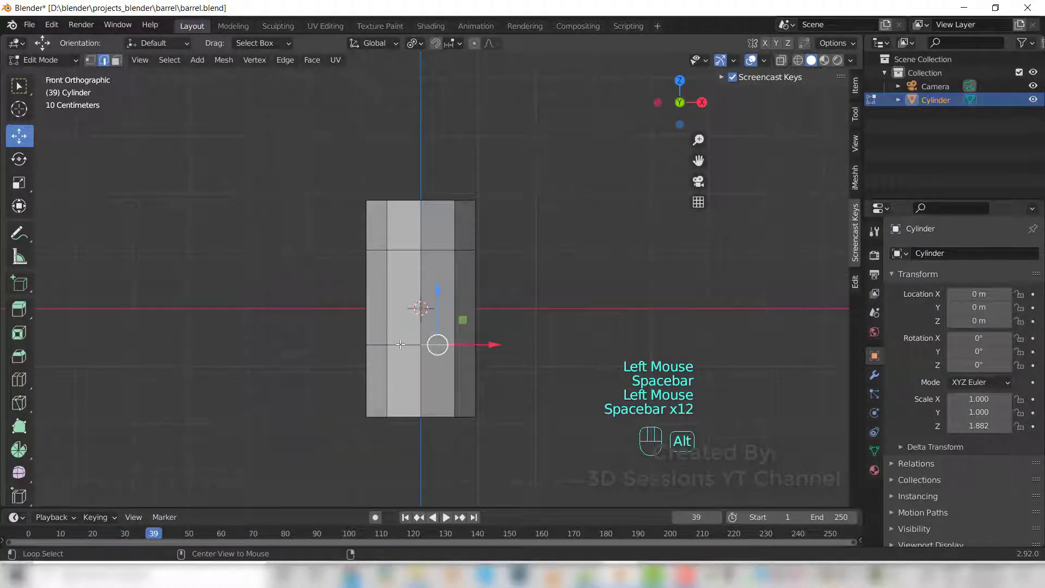
Step: Select the lower edge loop and slide it toward the cylinder's bottom by a factor of about 0.3
alt+click(435, 344)
key(g)
key(g)
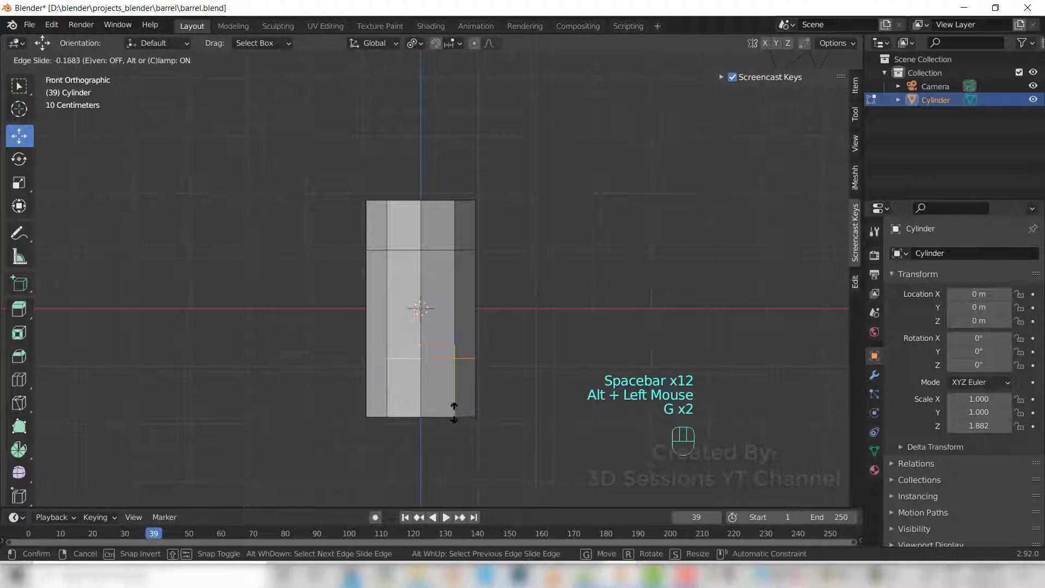
click(453, 420)
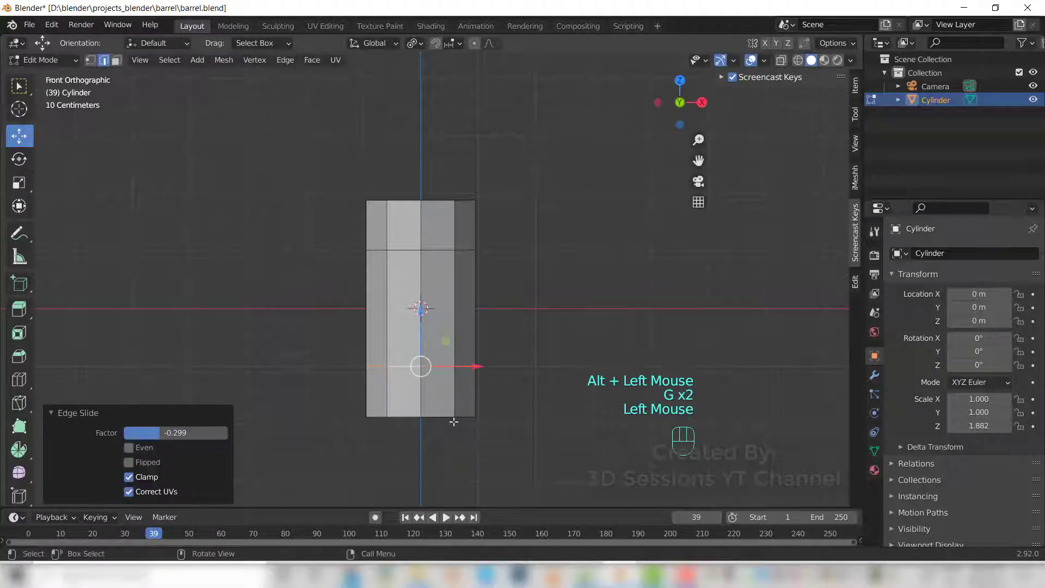
Step: Select both the upper and lower edge loops and scale them outward to about 1.43 for a barrel bulge
alt+shift+click(432, 252)
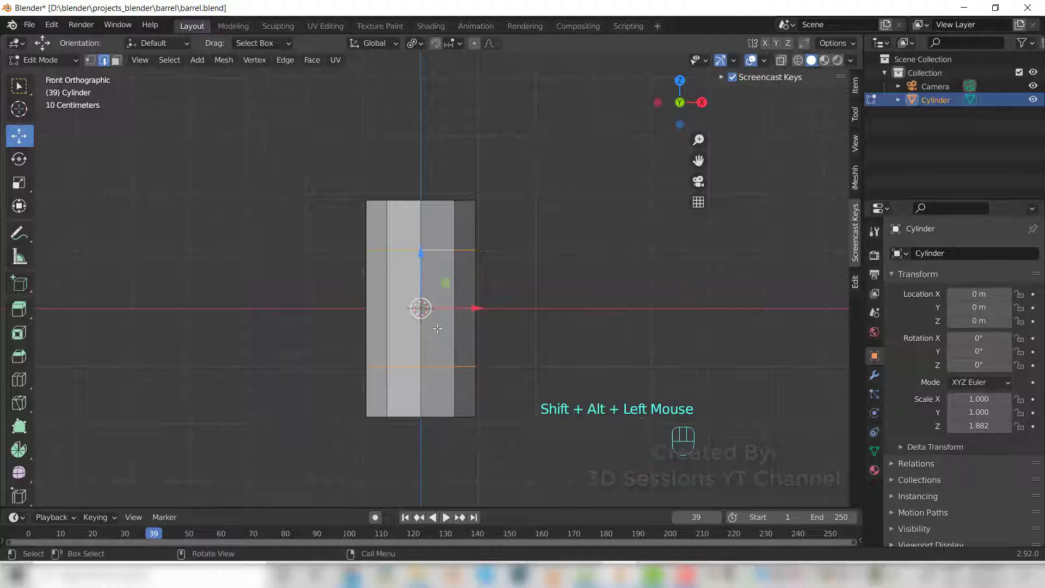
middle_drag(435, 330, 436, 348)
key(s)
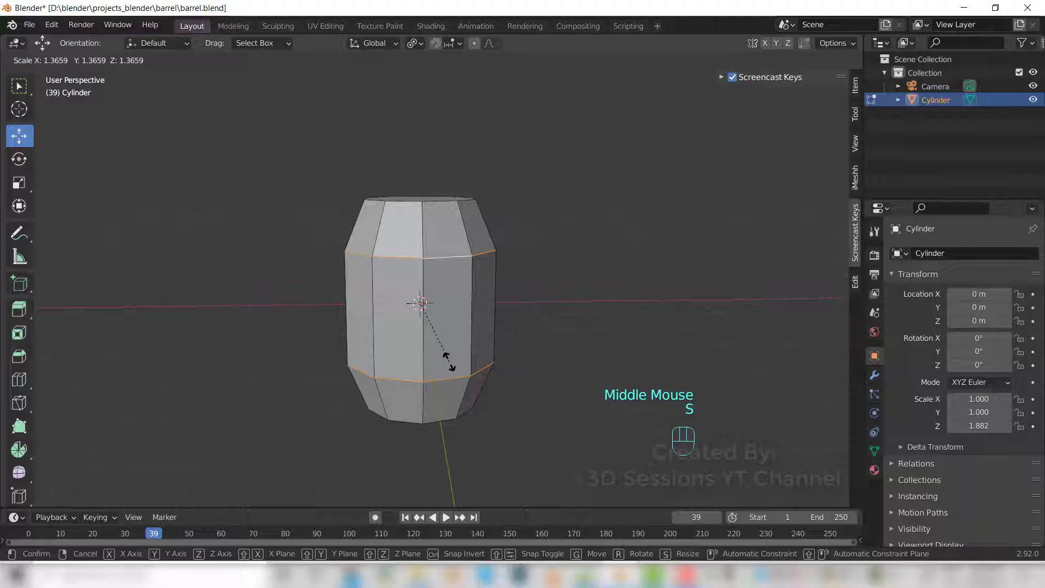
click(444, 365)
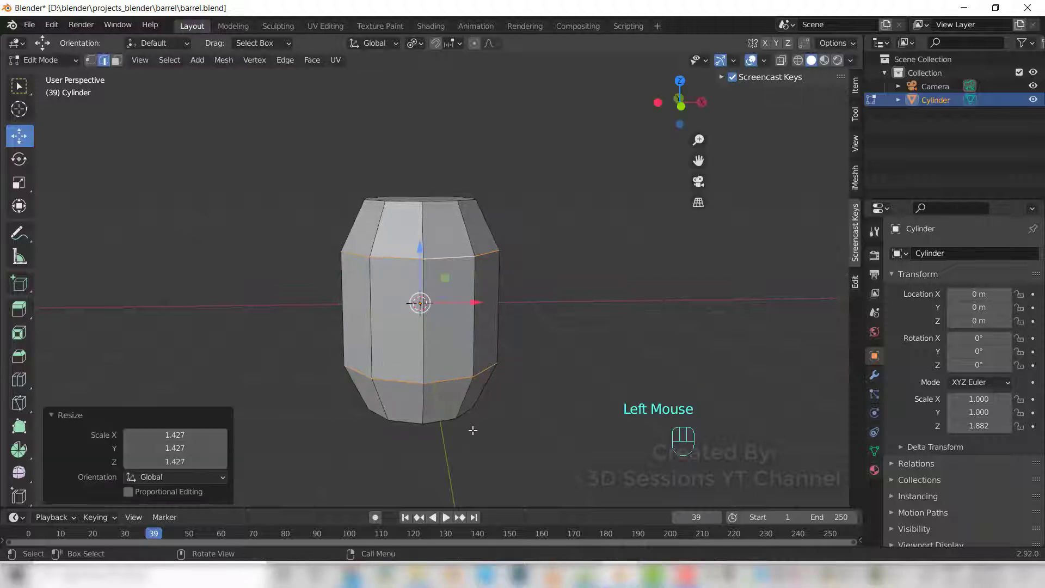
Step: Select the ring of faces around the barrel's middle and duplicate it in place
middle_drag(469, 494, 419, 391)
click(433, 420)
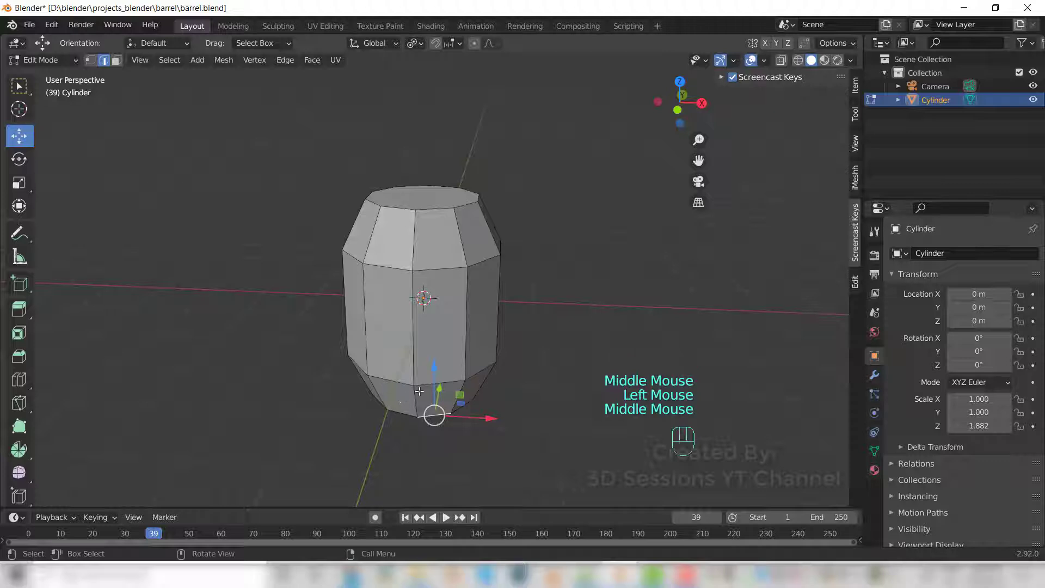
key(3)
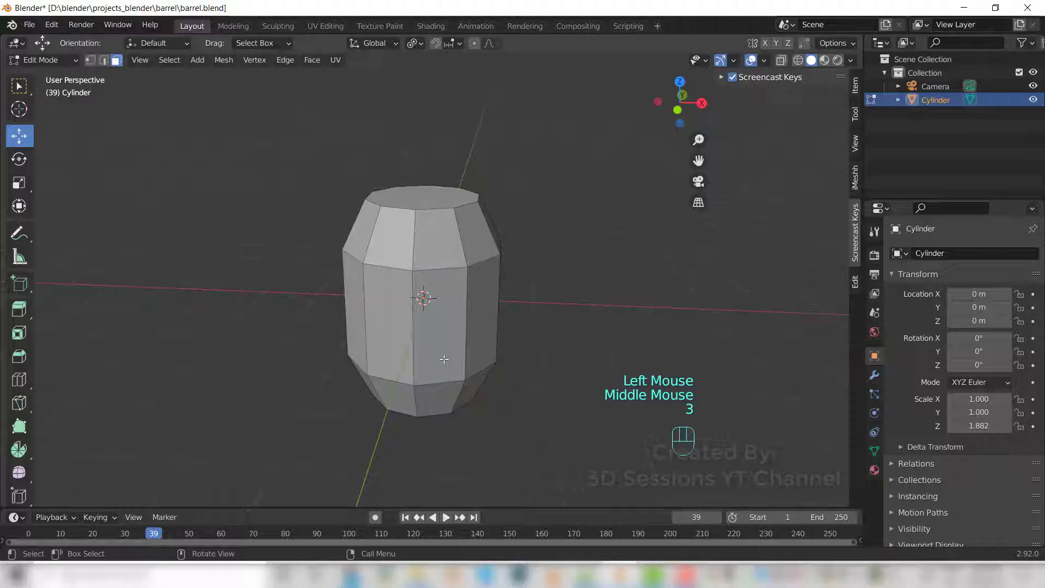
alt+click(445, 331)
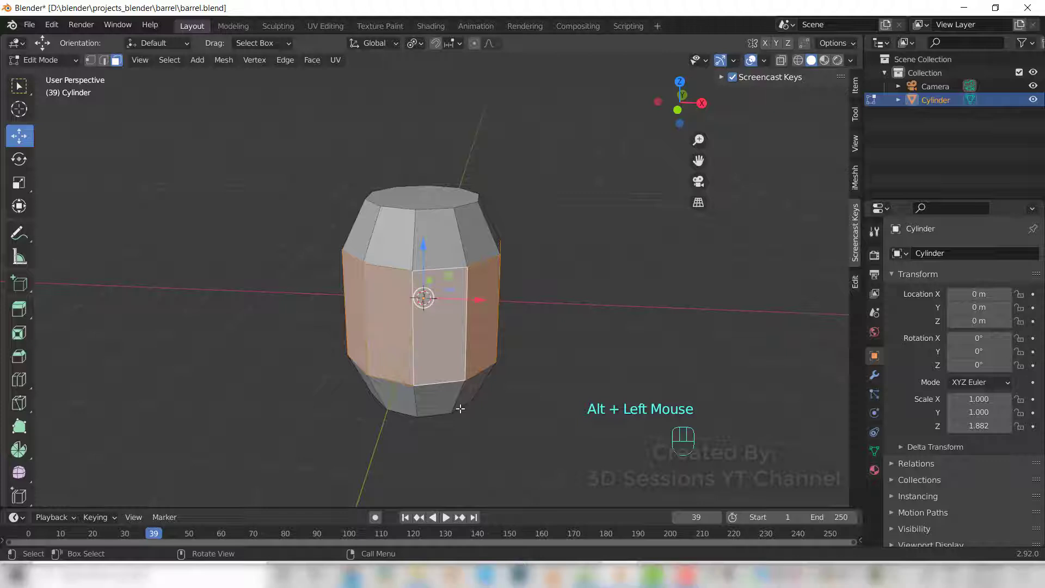
key(shift+d)
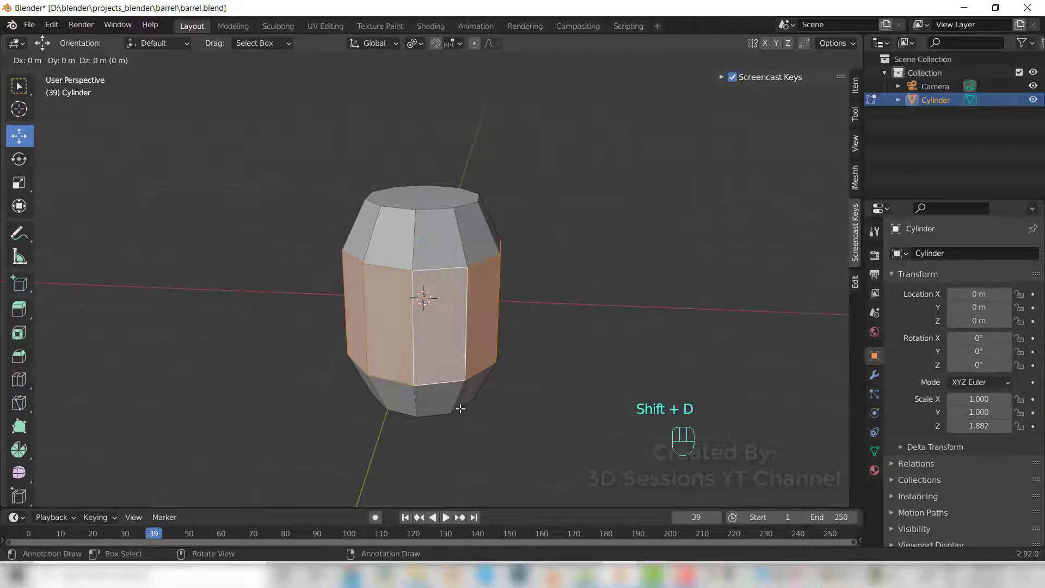
click(460, 408)
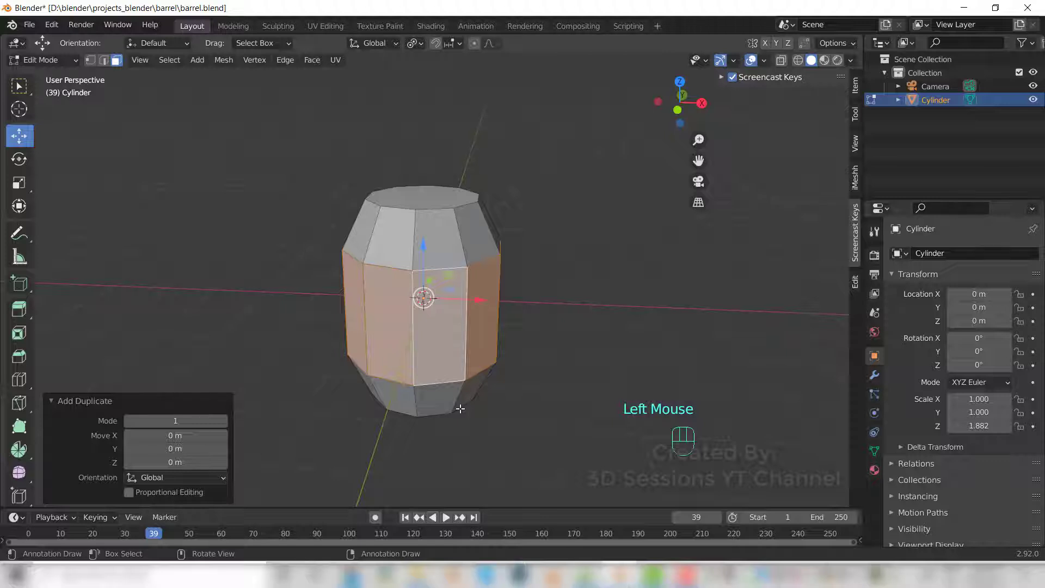
Step: Scale the duplicated face ring along the Z axis to about 0.19, making a narrow band
key(s)
key(z)
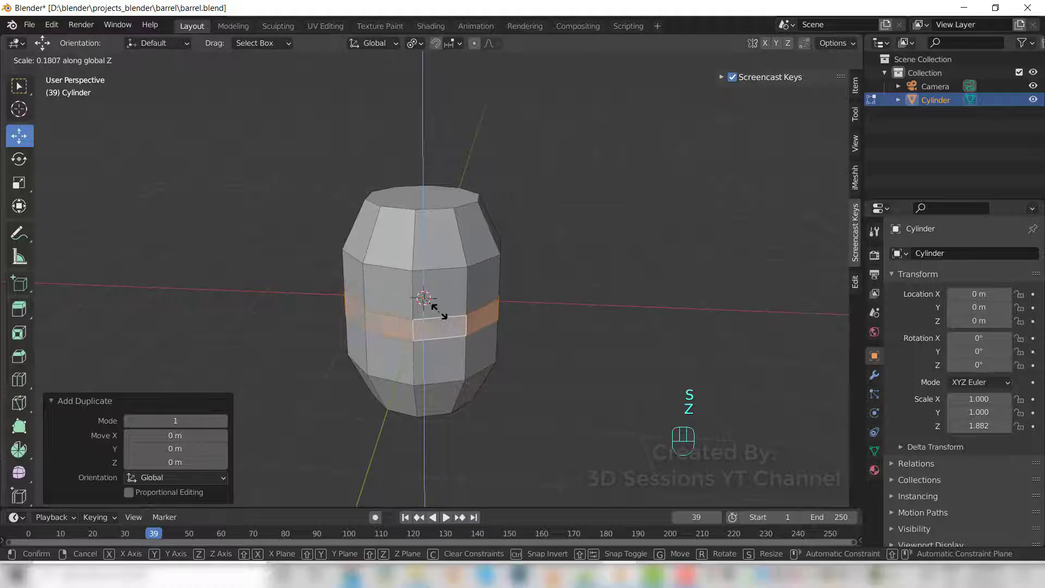
click(428, 306)
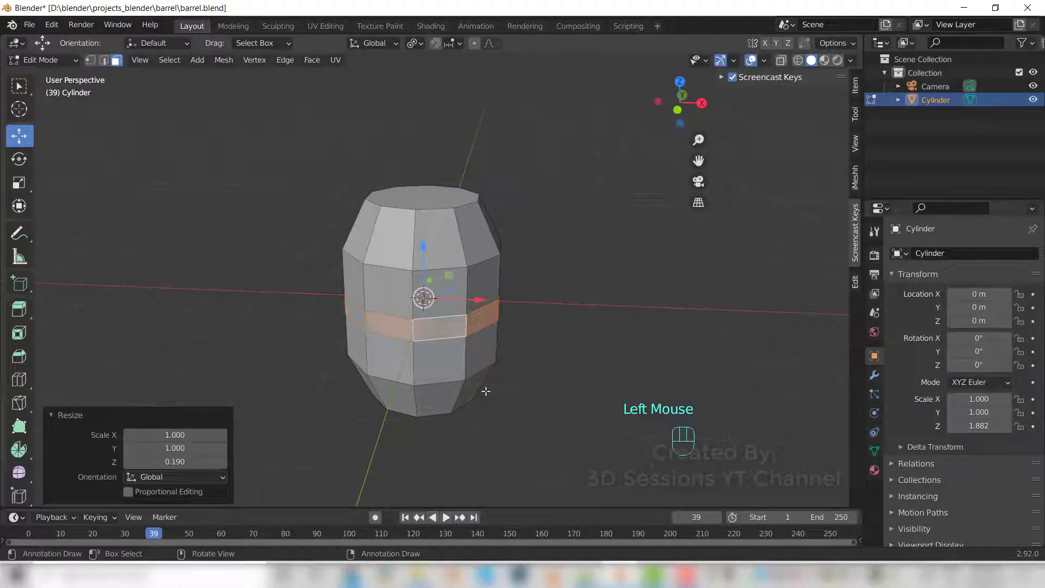
Step: Separate the selected band faces into their own object and return to object mode
scroll(486, 391, up, 2)
shift+middle_drag(455, 391, 438, 355)
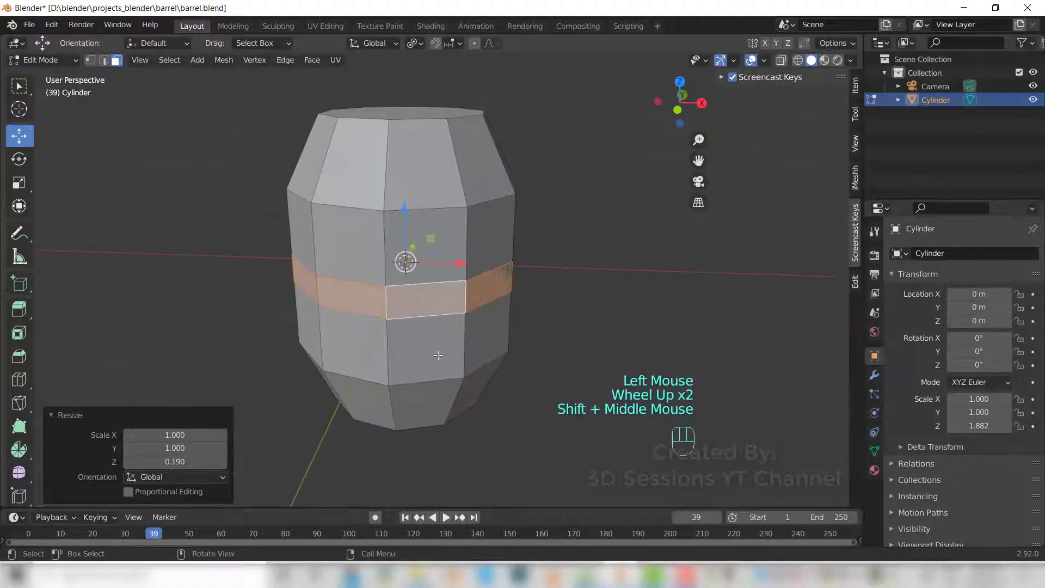
key(p)
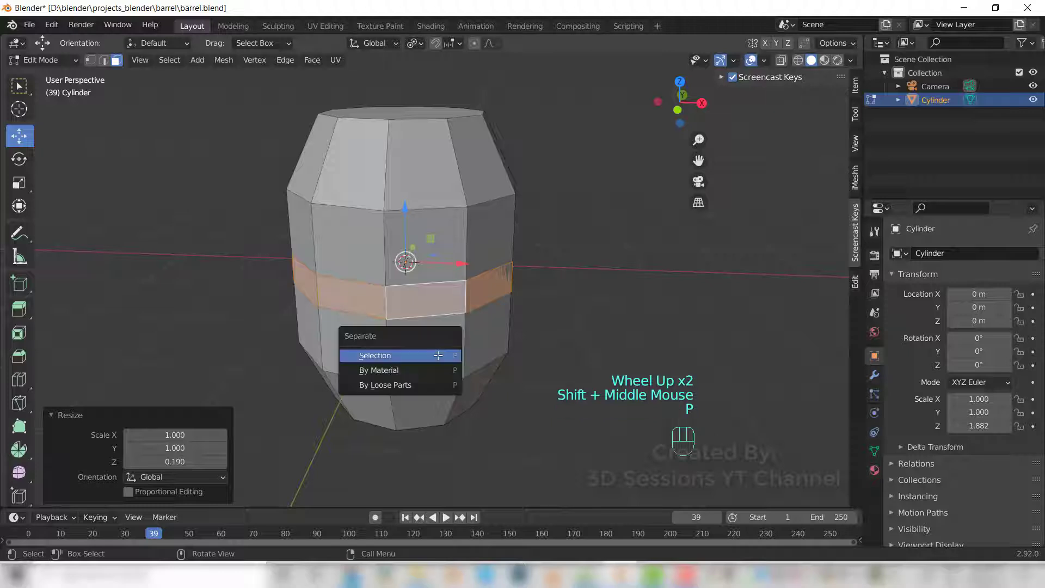
click(438, 355)
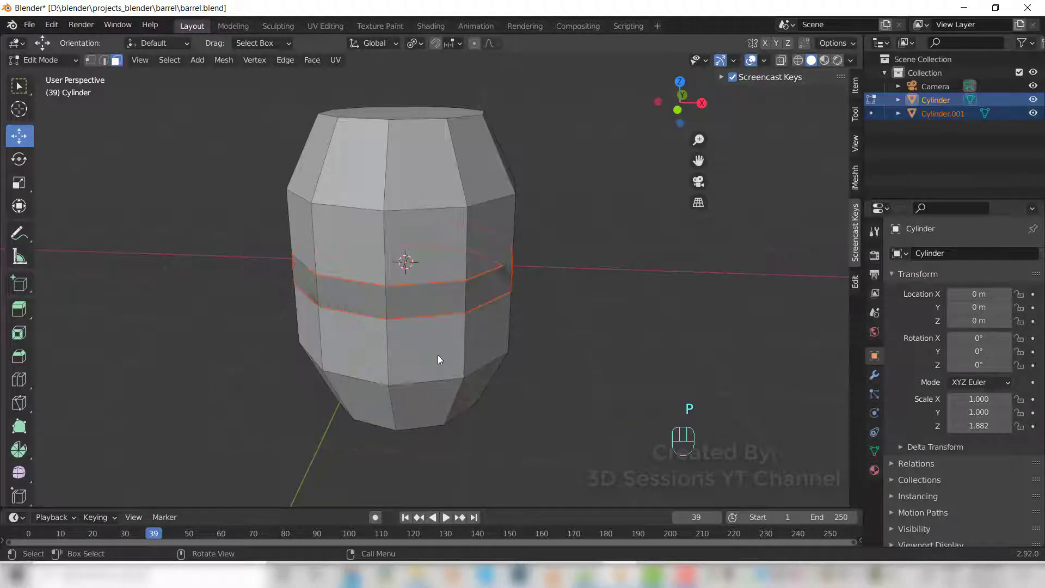
key(Tab)
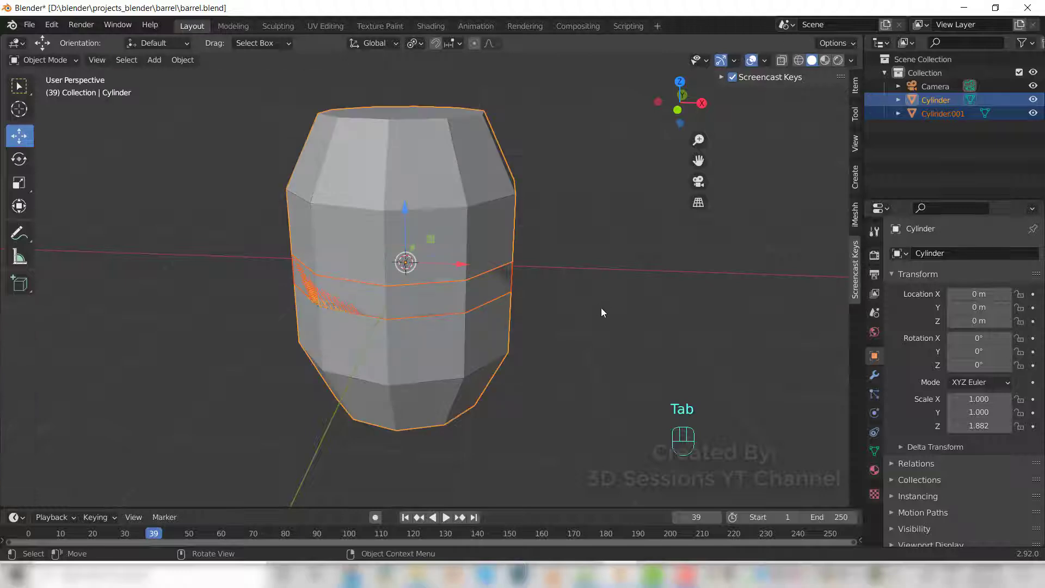
Step: Select only the separated band object and move it up along Z by about 0.82 m
click(955, 113)
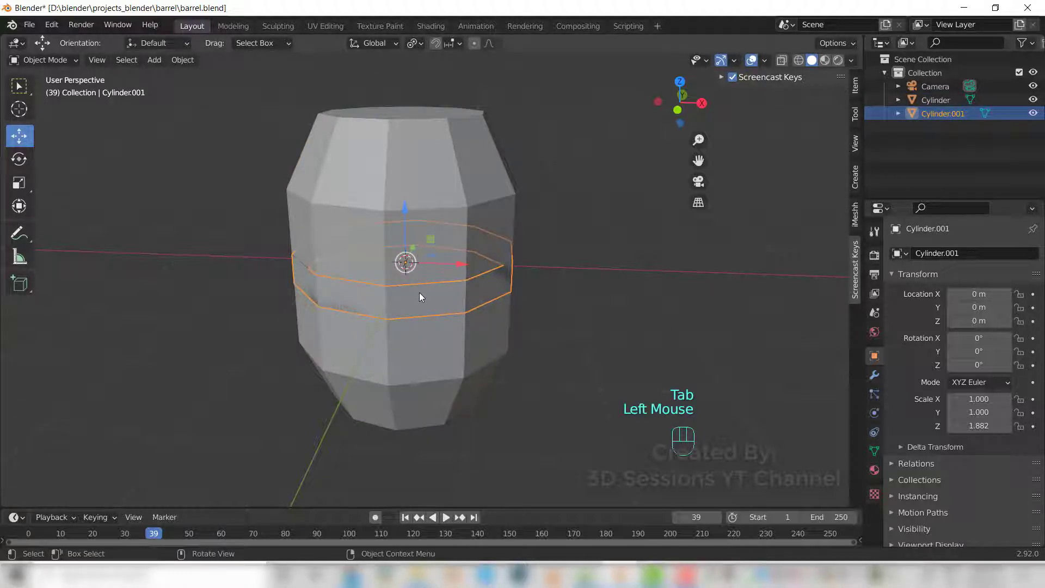
click(932, 100)
click(941, 113)
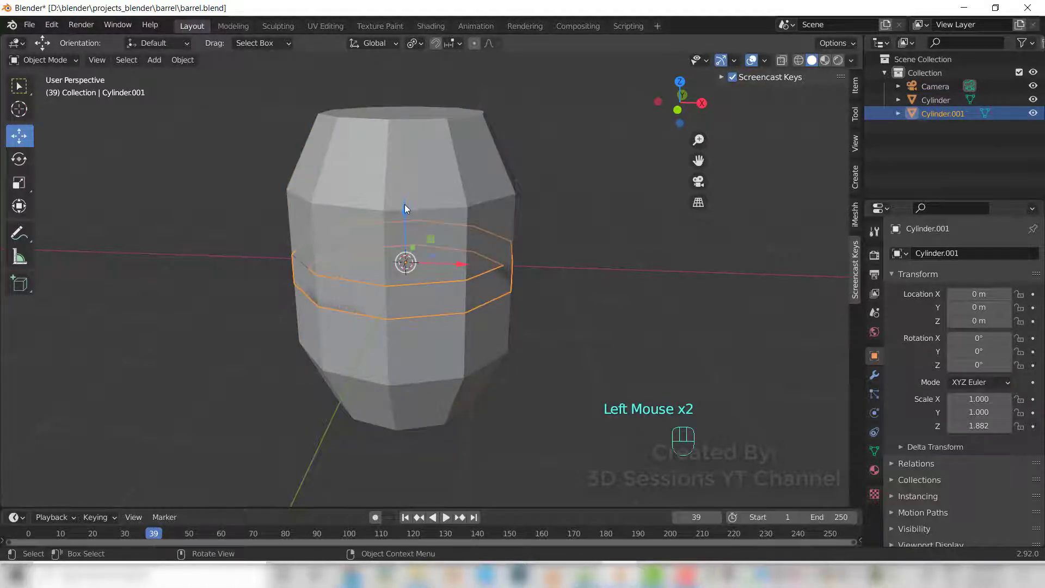
drag(404, 204, 413, 137)
middle_drag(412, 141, 403, 328)
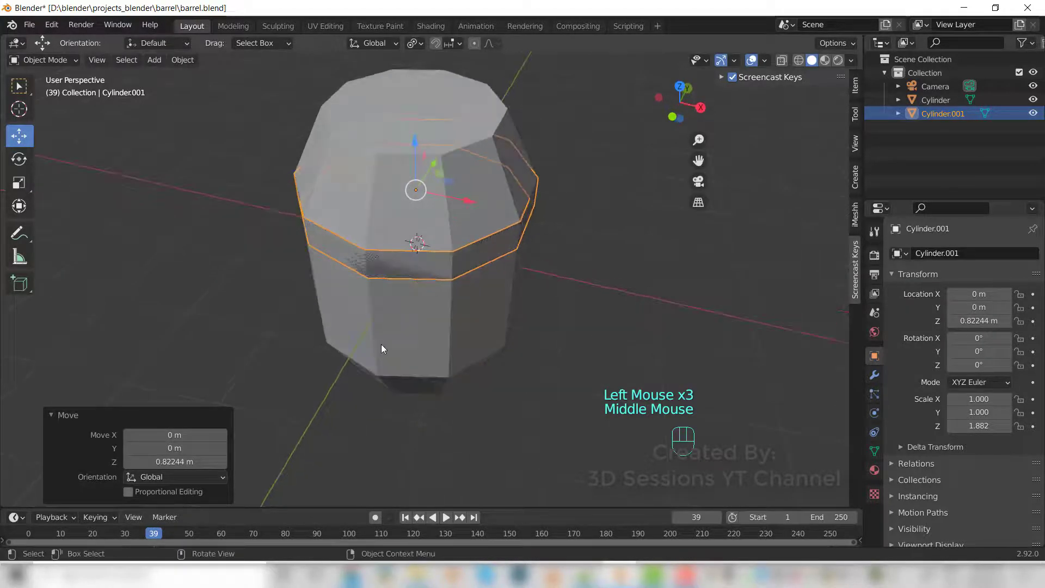
Step: Enter edit mode on the band object and select its whole ring of faces
key(Tab)
scroll(390, 331, up, 2)
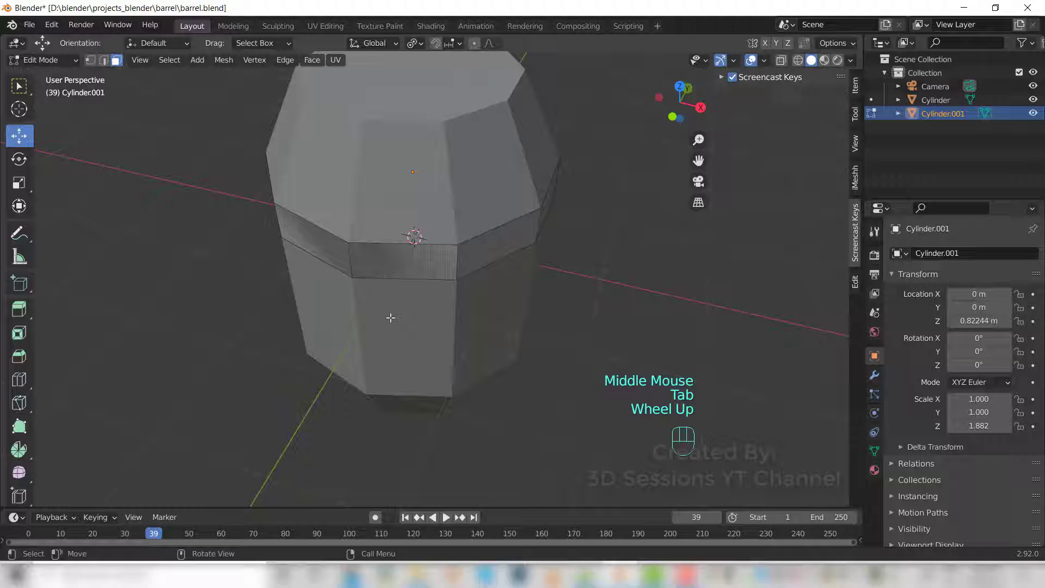
alt+click(463, 257)
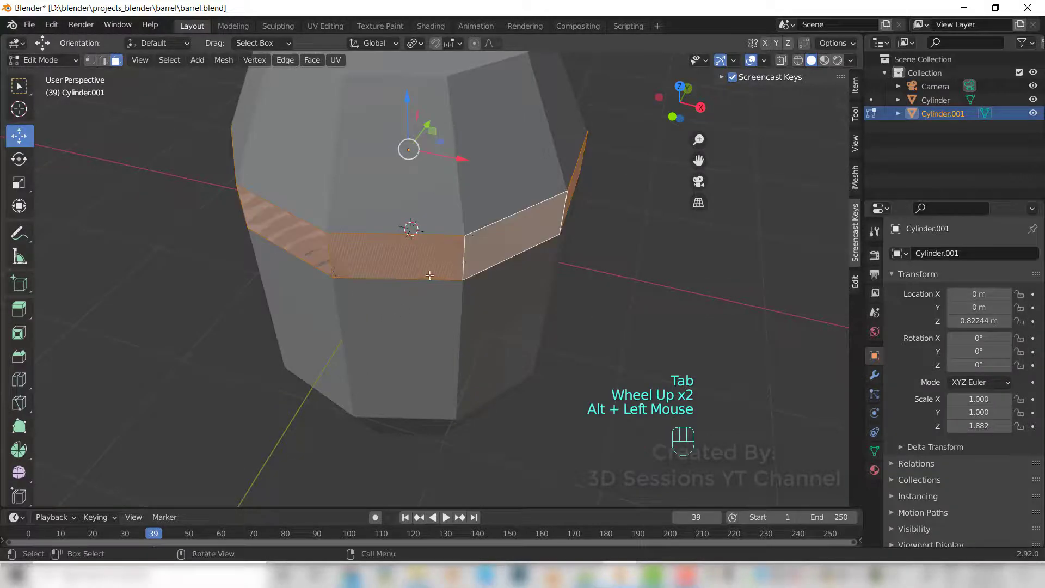
right_click(423, 256)
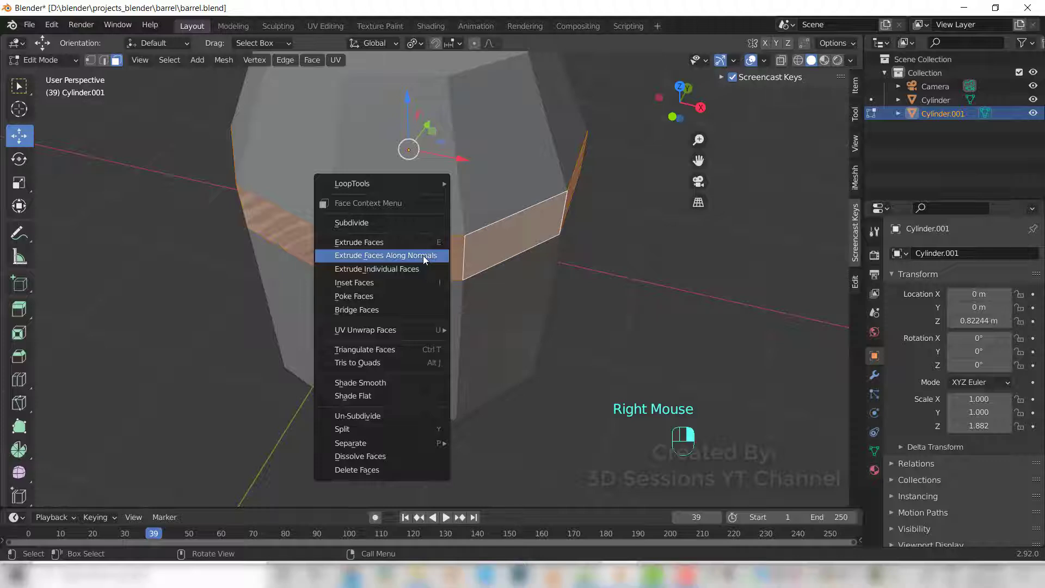
click(422, 256)
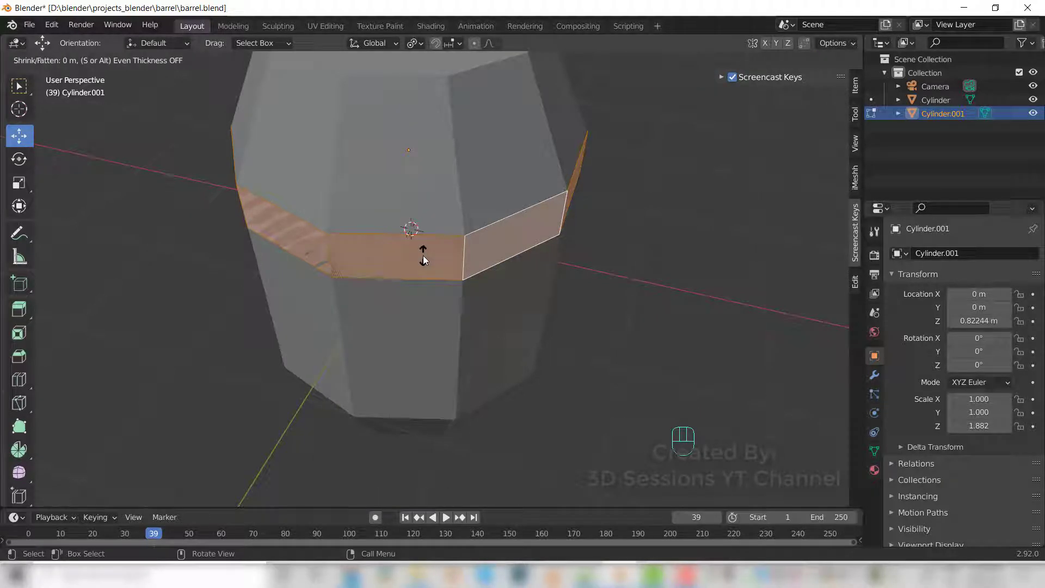
click(423, 255)
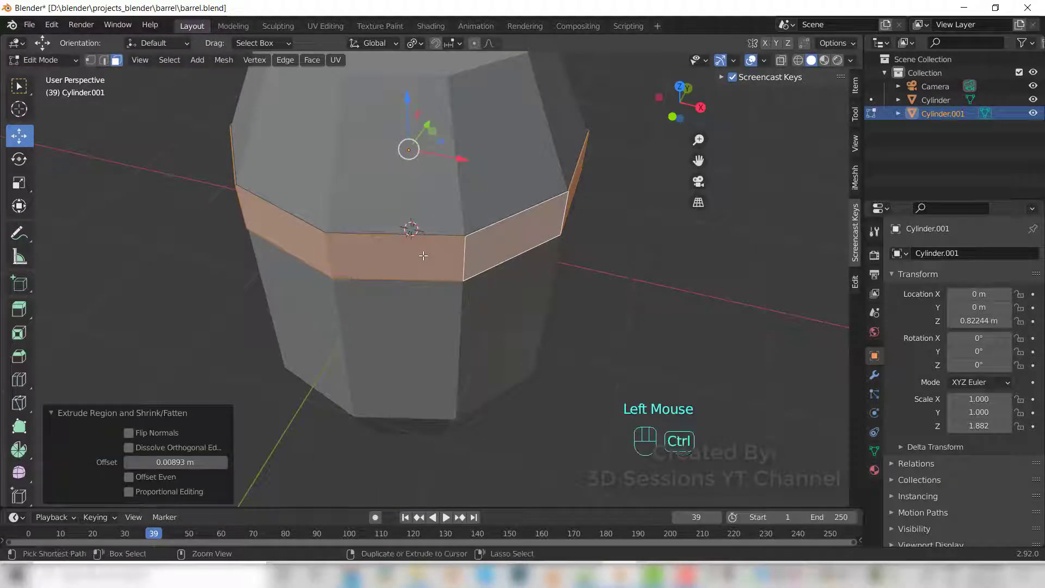
key(ctrl+z)
Step: Extrude the band's faces outward along their normals by about 0.027 m and clear the selection
right_click(423, 255)
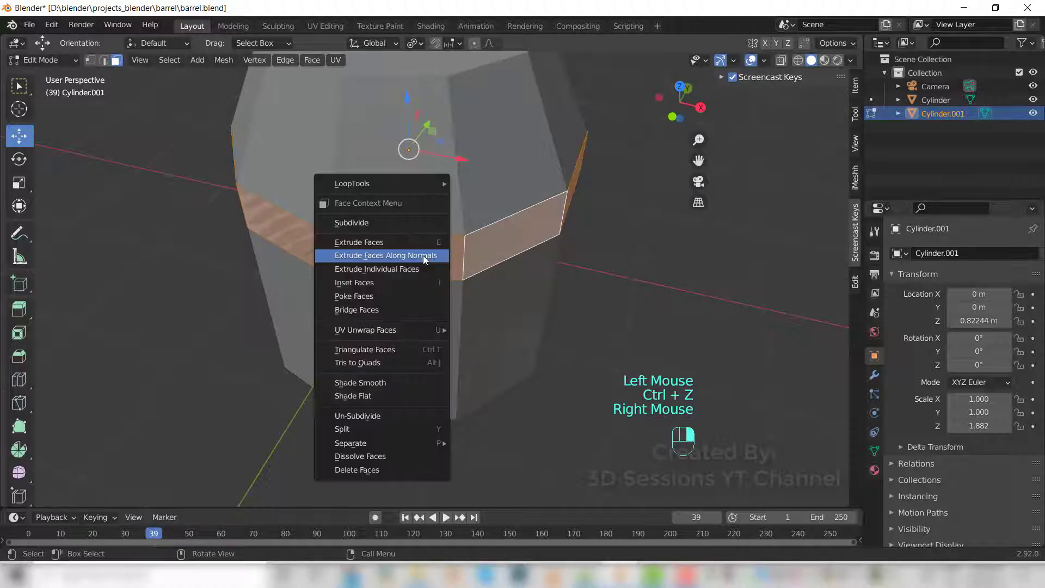
click(422, 255)
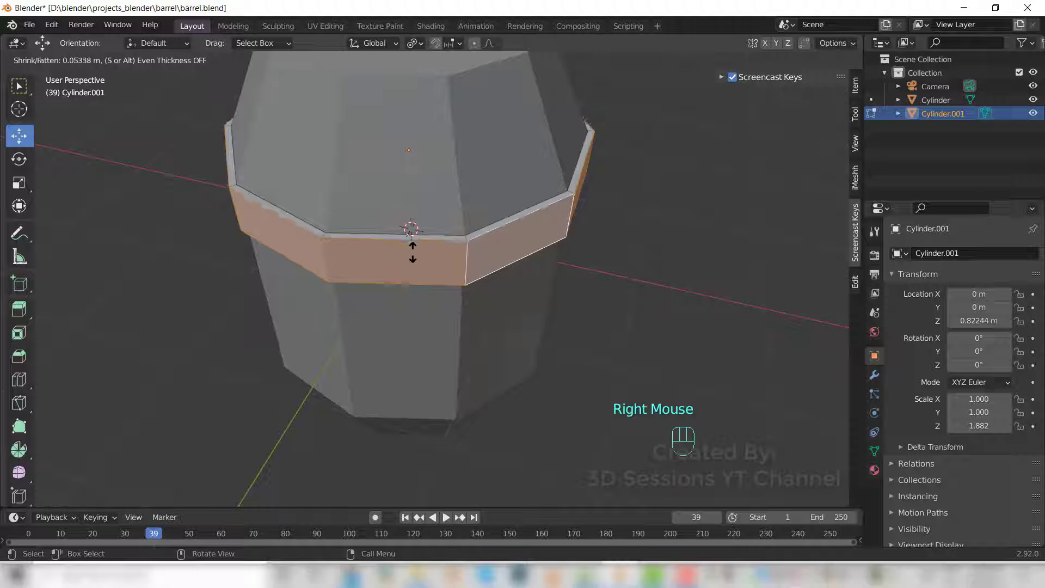
click(412, 254)
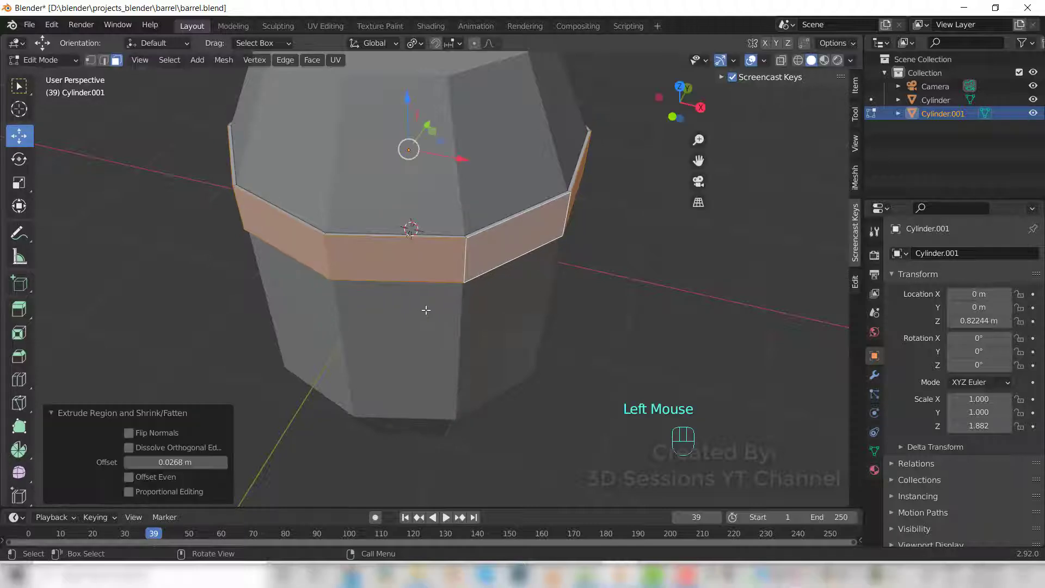
scroll(424, 306, up, 2)
click(424, 371)
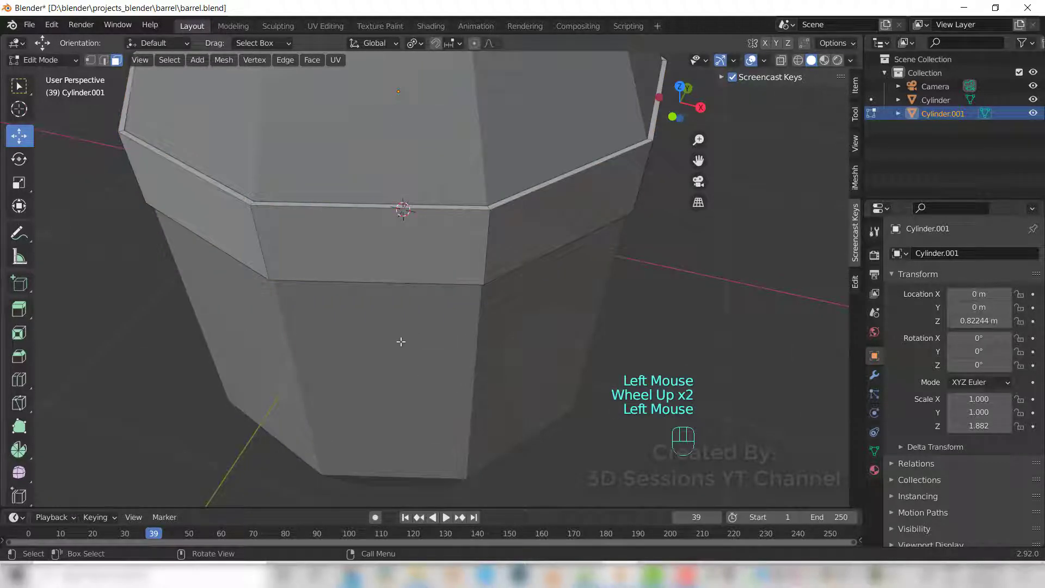
Step: Return to object mode and switch to the front view
key(Tab)
scroll(400, 338, down, 1)
key(grave)
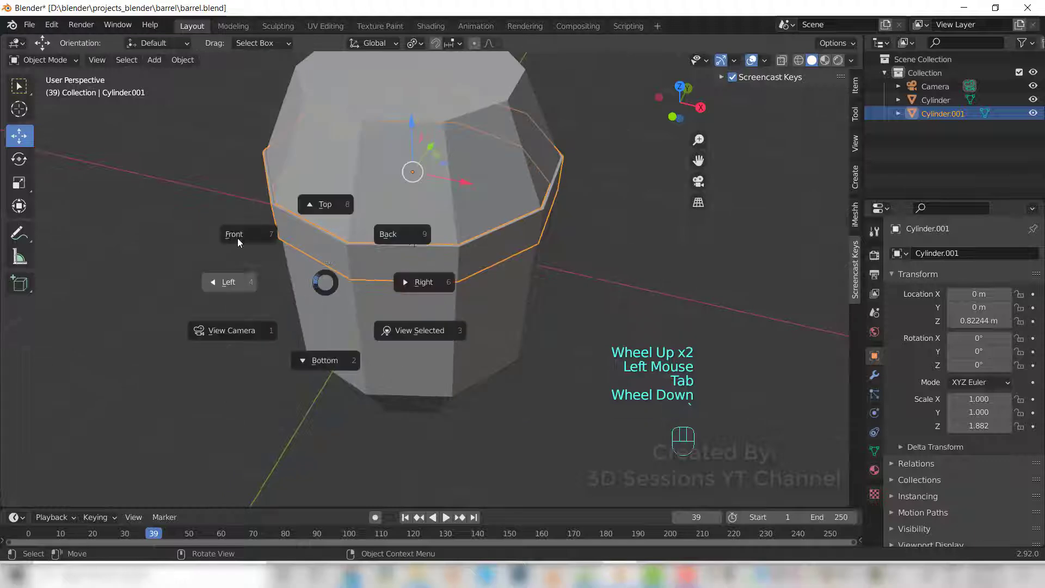
click(237, 237)
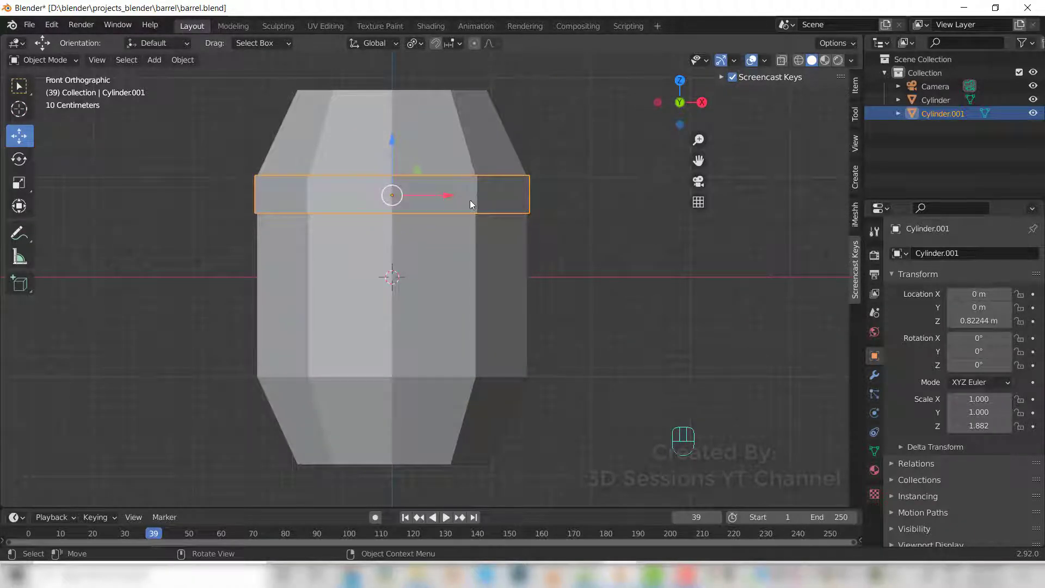
key(shift+d)
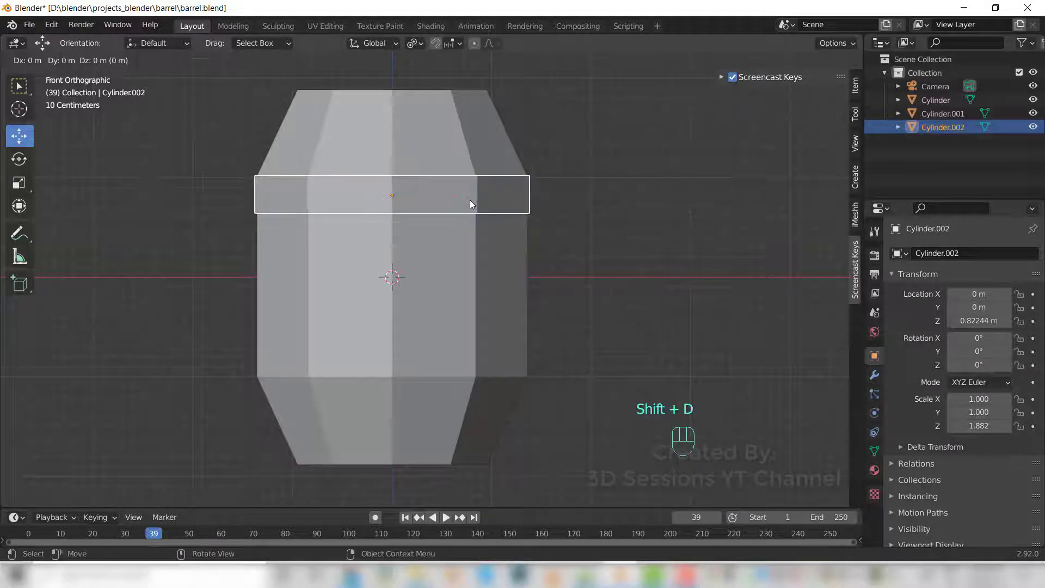
click(472, 320)
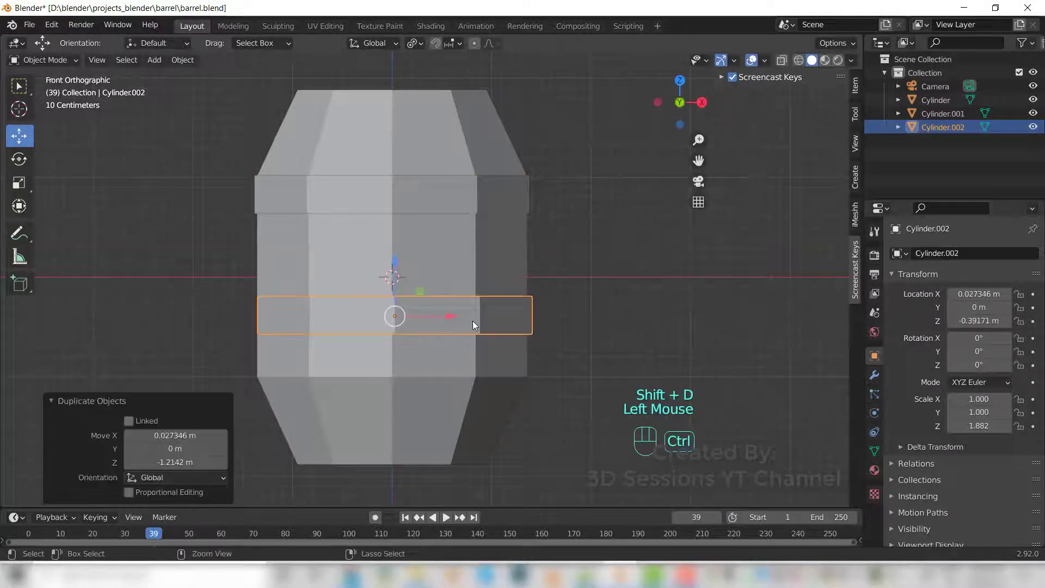
key(ctrl+z)
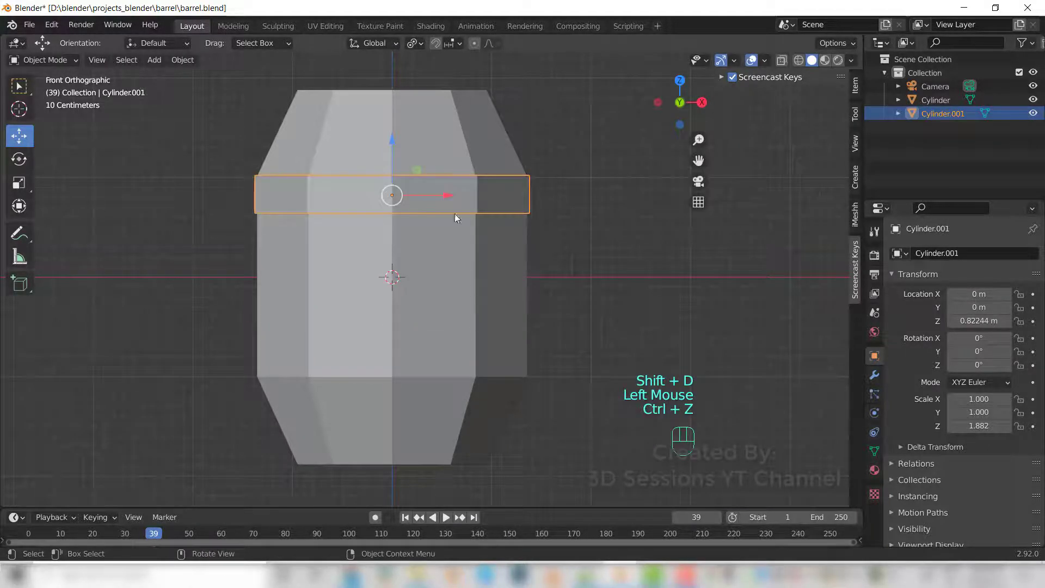
Step: Duplicate the upper band and move the copy down along Z by about 1.64 m to the barrel's lower edge loop
key(shift+d)
click(397, 156)
drag(390, 156, 395, 311)
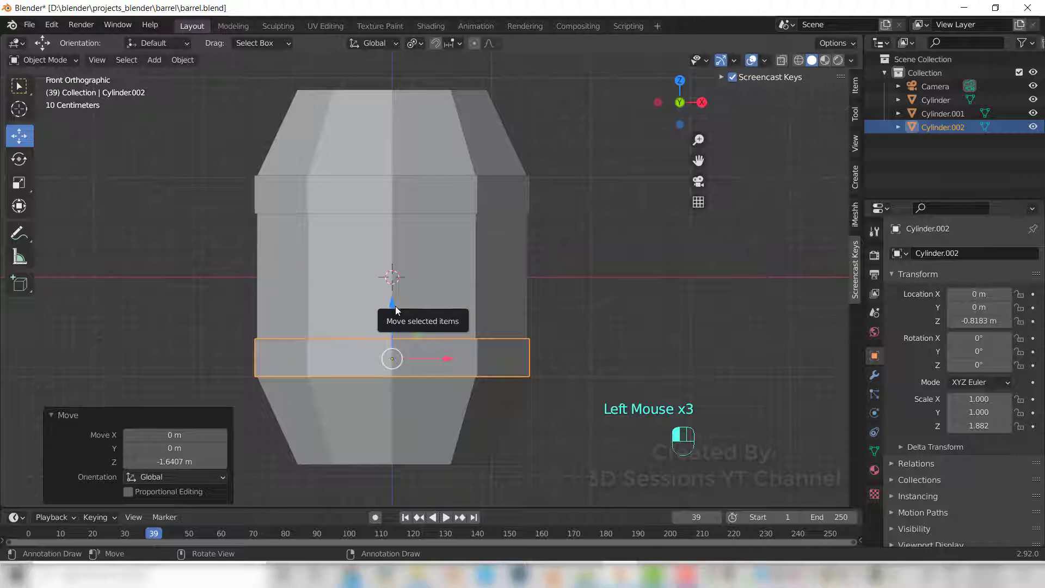
click(395, 305)
click(625, 310)
click(448, 359)
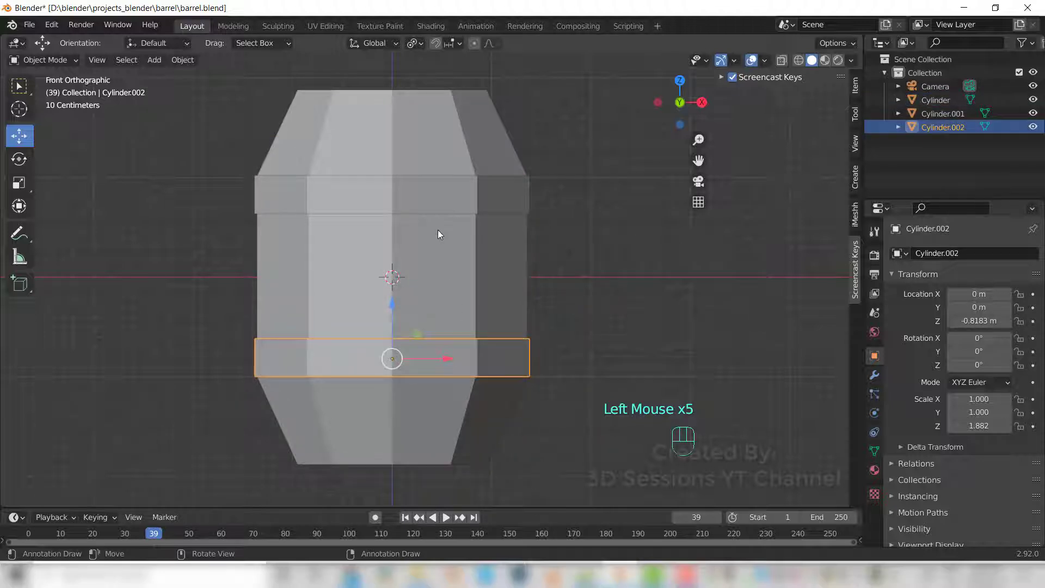
Step: Select the lower and upper bands and join them into one object
shift+click(433, 201)
middle_drag(413, 245, 414, 316)
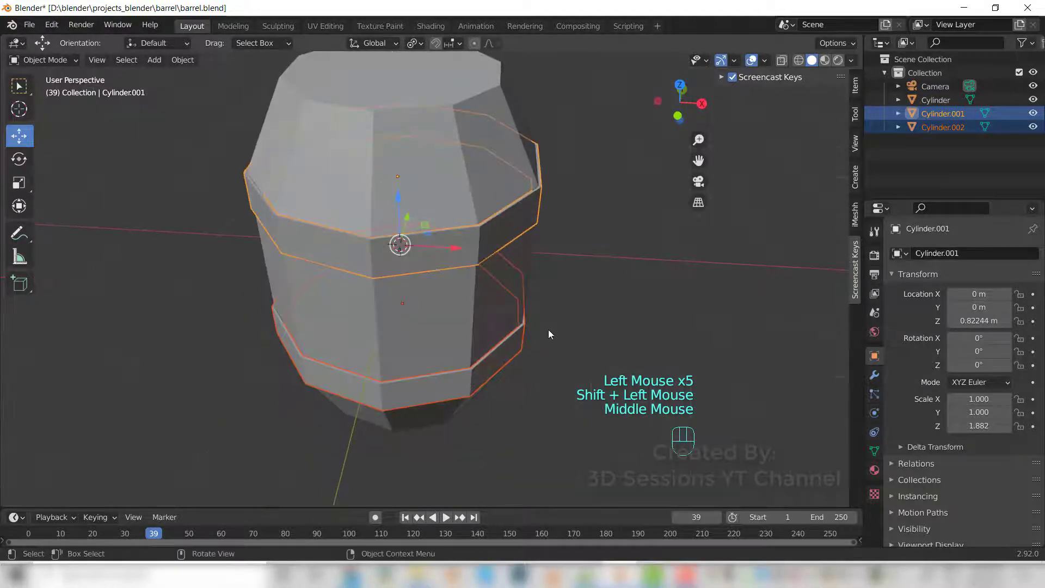
click(547, 329)
click(416, 385)
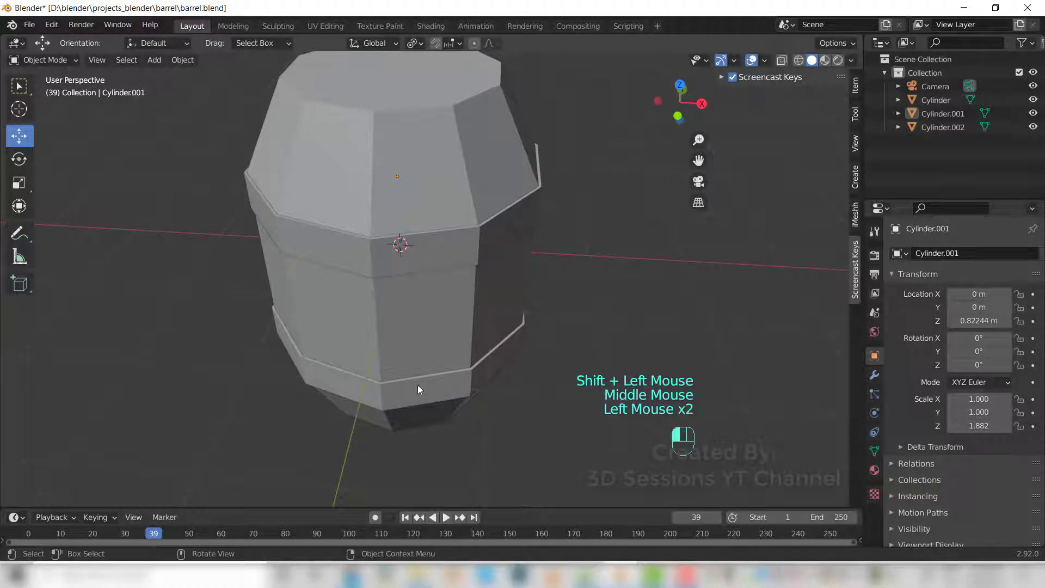
shift+click(512, 220)
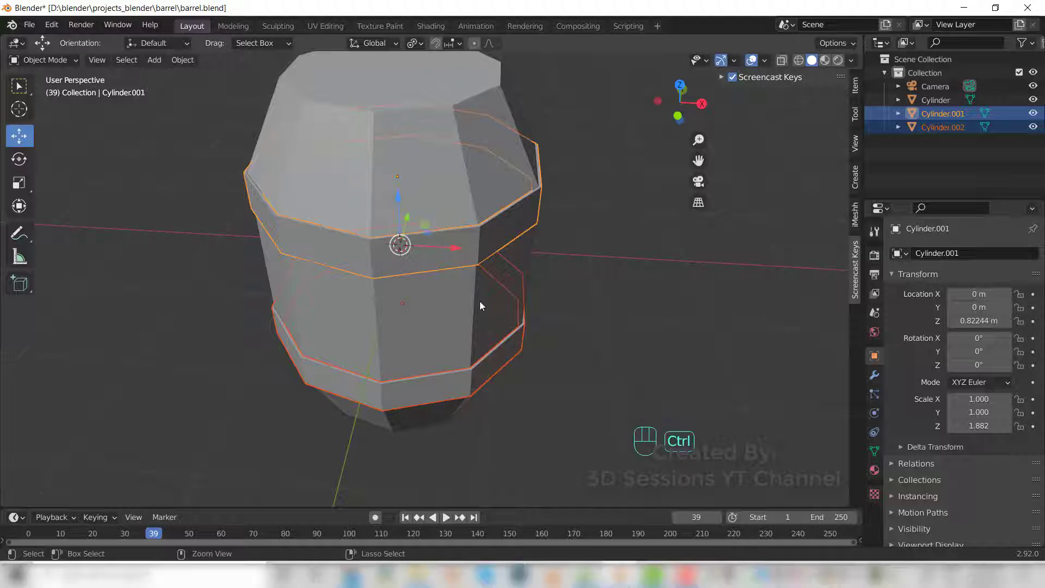
key(ctrl+j)
click(435, 407)
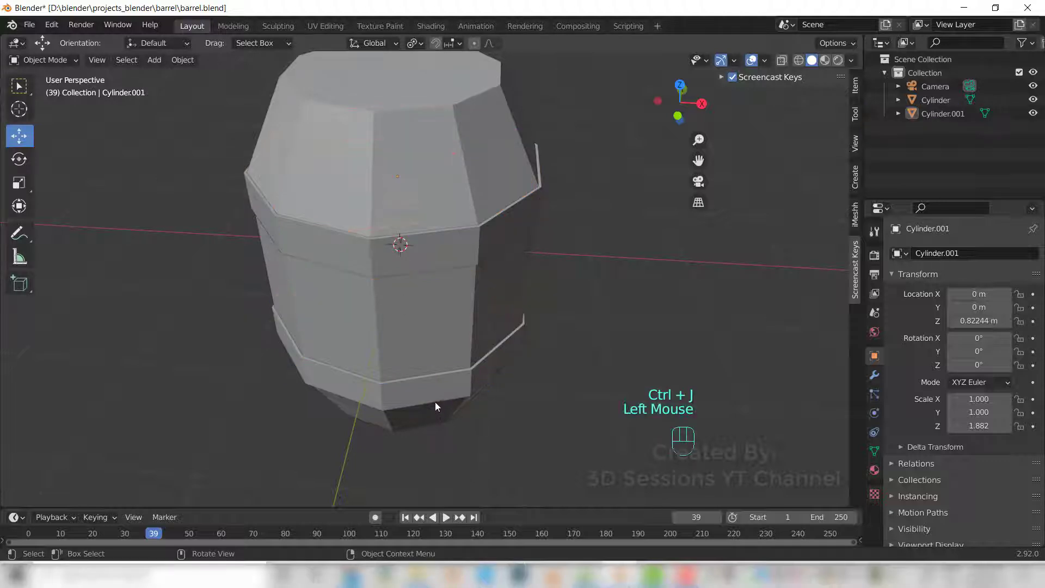
Step: Select the joined bands in the front view and hide them from the viewport
key(grave)
click(241, 263)
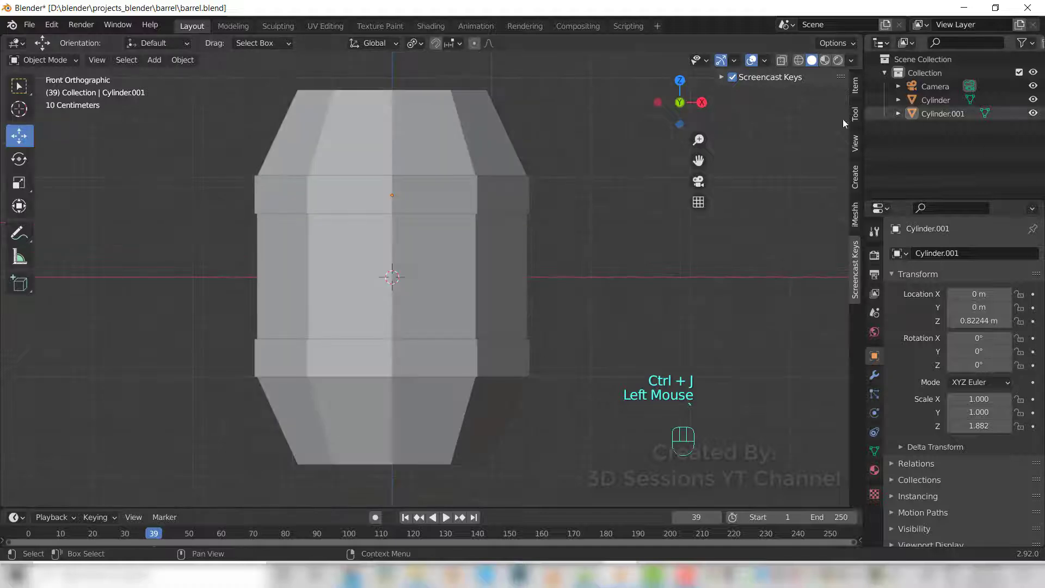
click(394, 206)
click(1033, 114)
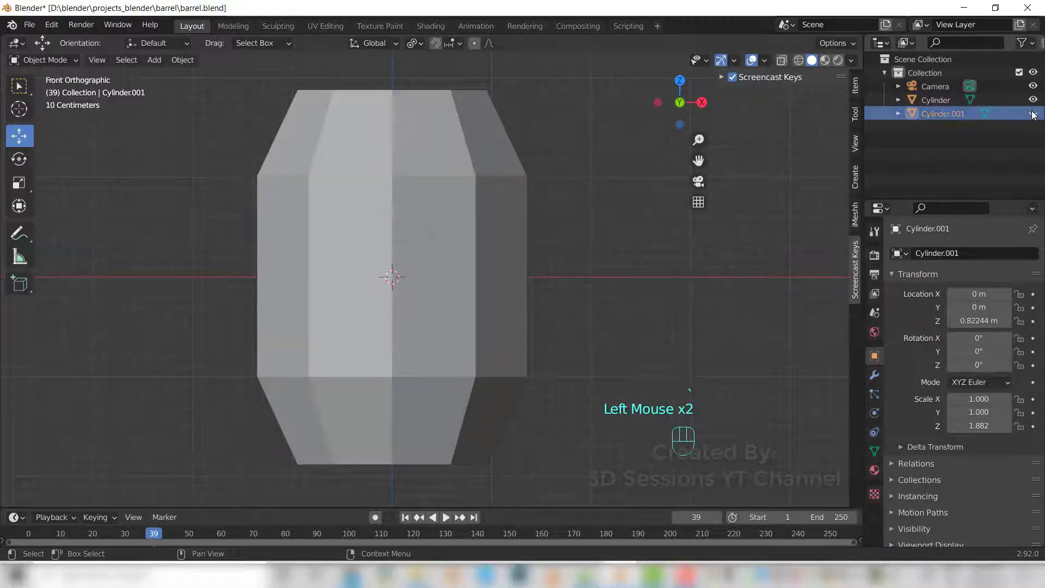
Step: Inset the top face of the barrel body by about 0.079 m in edit mode
middle_drag(501, 264, 440, 197)
click(439, 198)
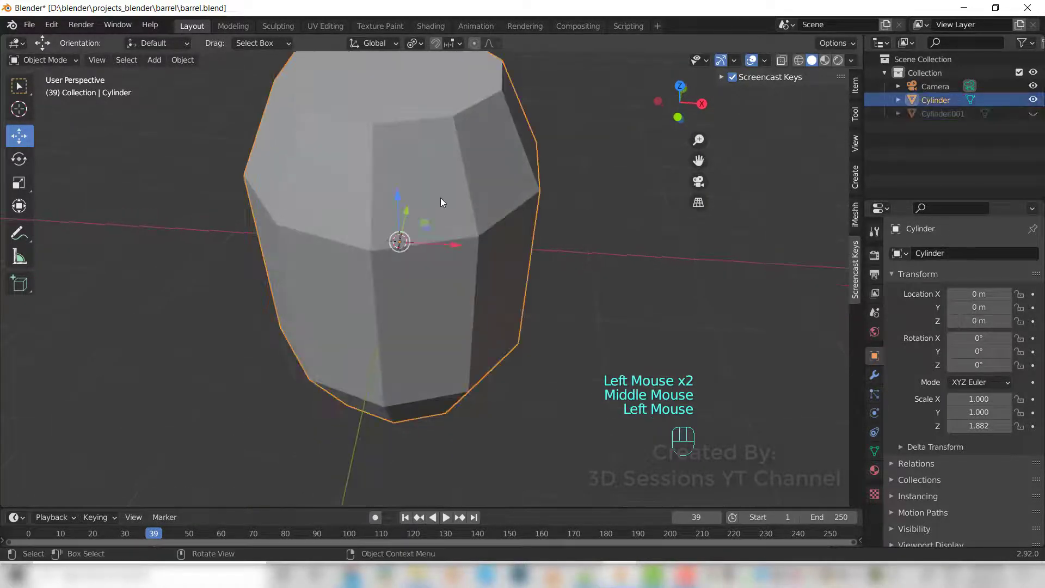
shift+middle_drag(423, 138, 419, 203)
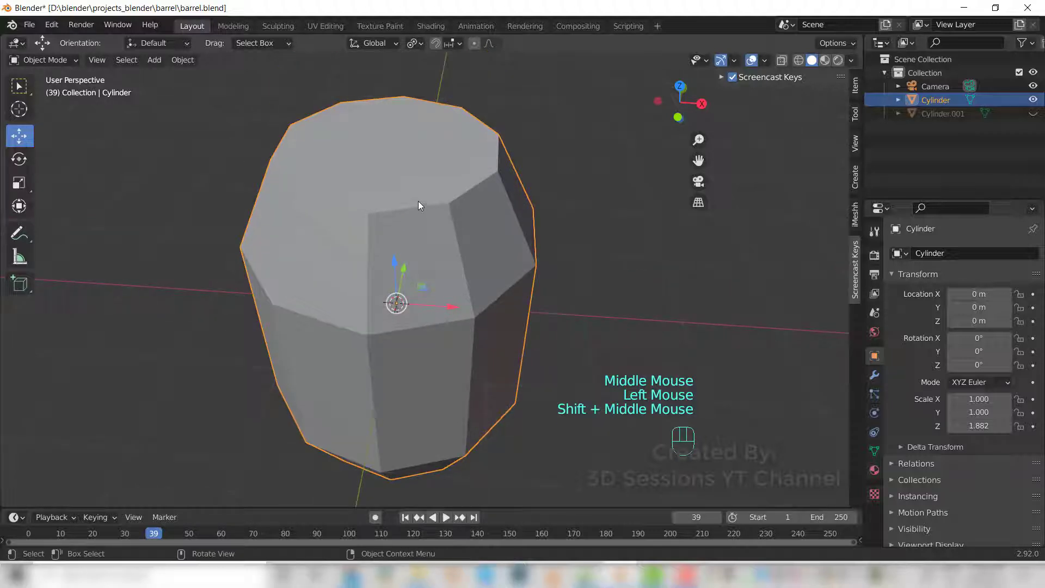
key(Tab)
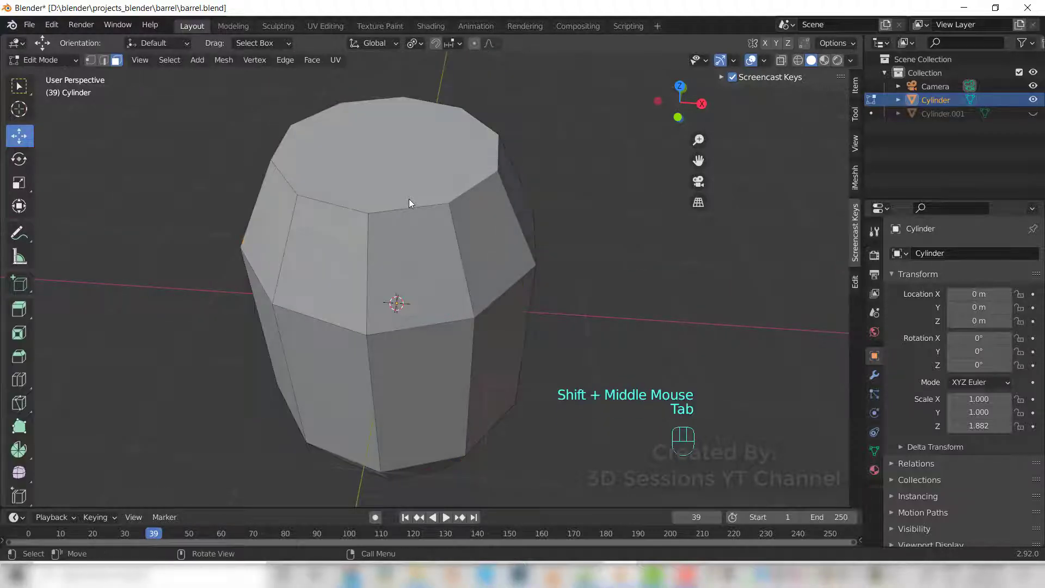
key(3)
click(387, 171)
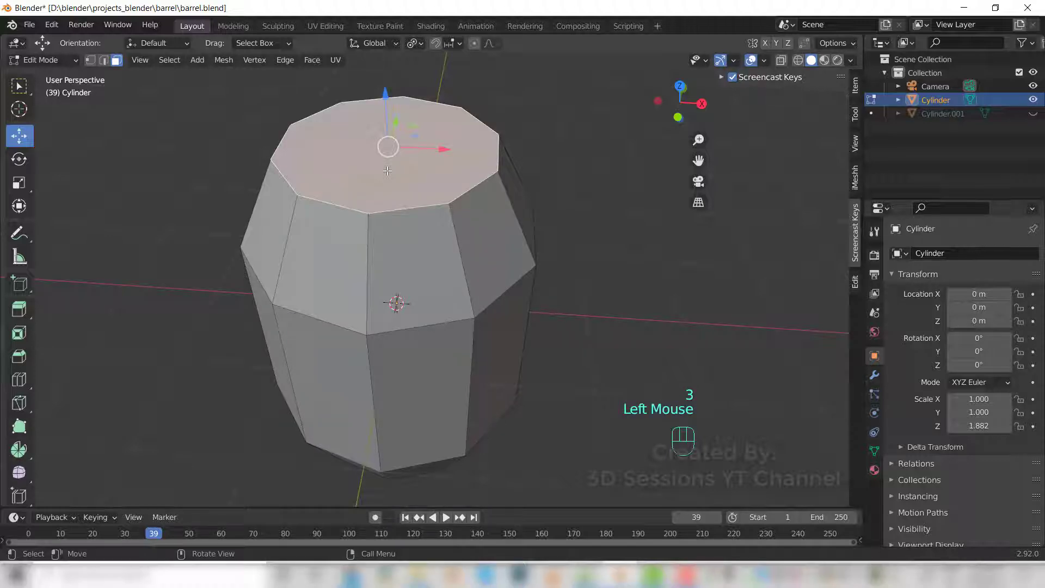
key(i)
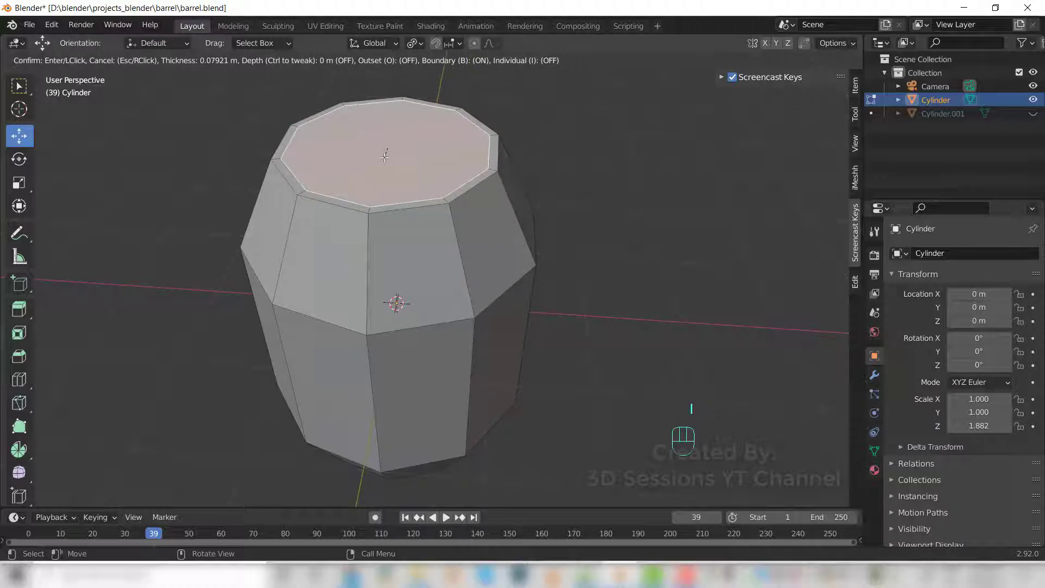
click(384, 157)
Step: Extrude the inset top face about 0.244 m down into the barrel and clear the selection
key(e)
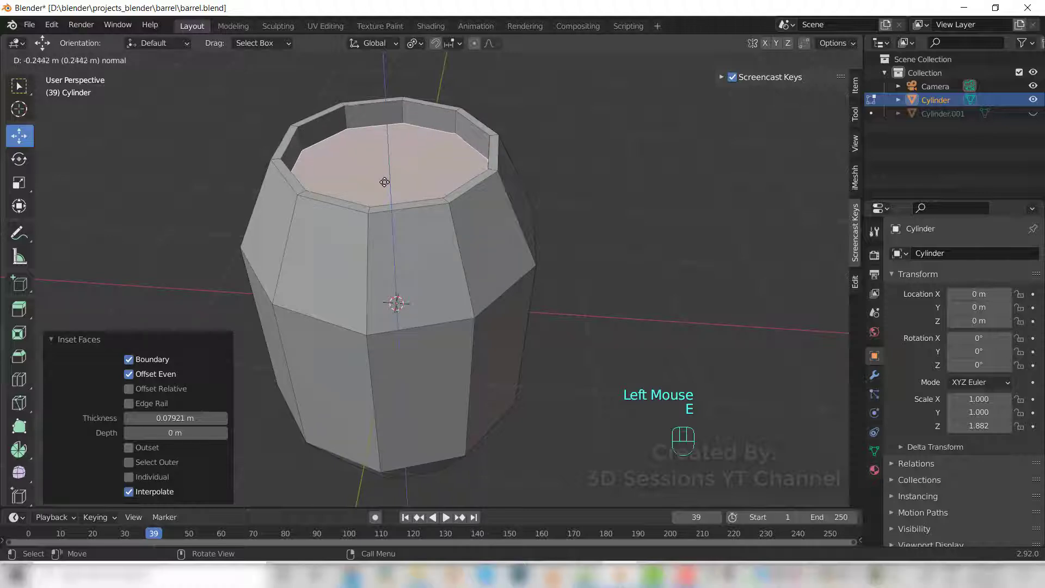
click(385, 183)
scroll(424, 372, down, 1)
middle_drag(423, 373, 504, 367)
click(394, 381)
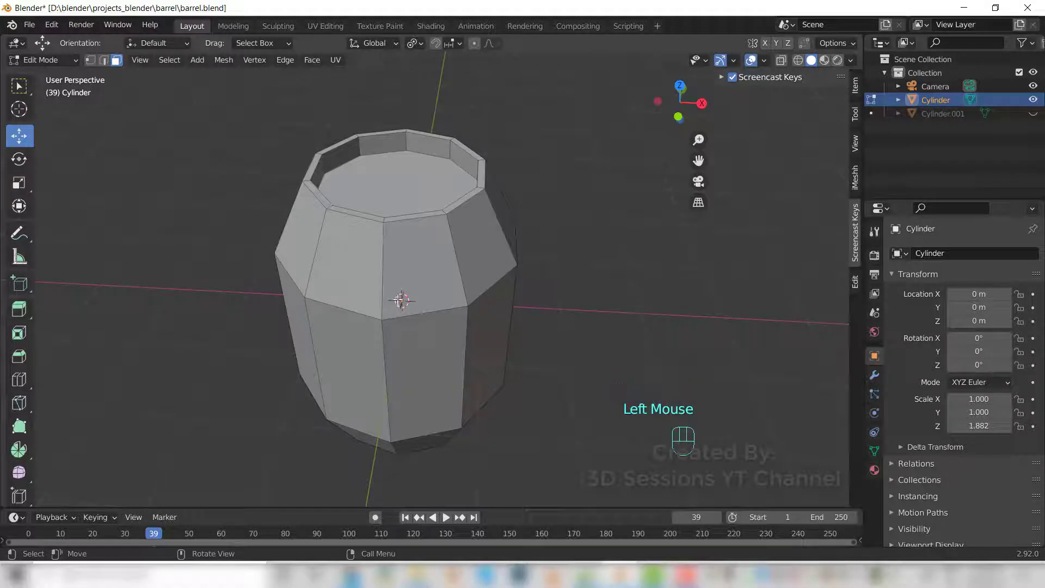
Step: Select all ten vertical edge loops around the barrel body in edge select mode
key(2)
alt+click(383, 251)
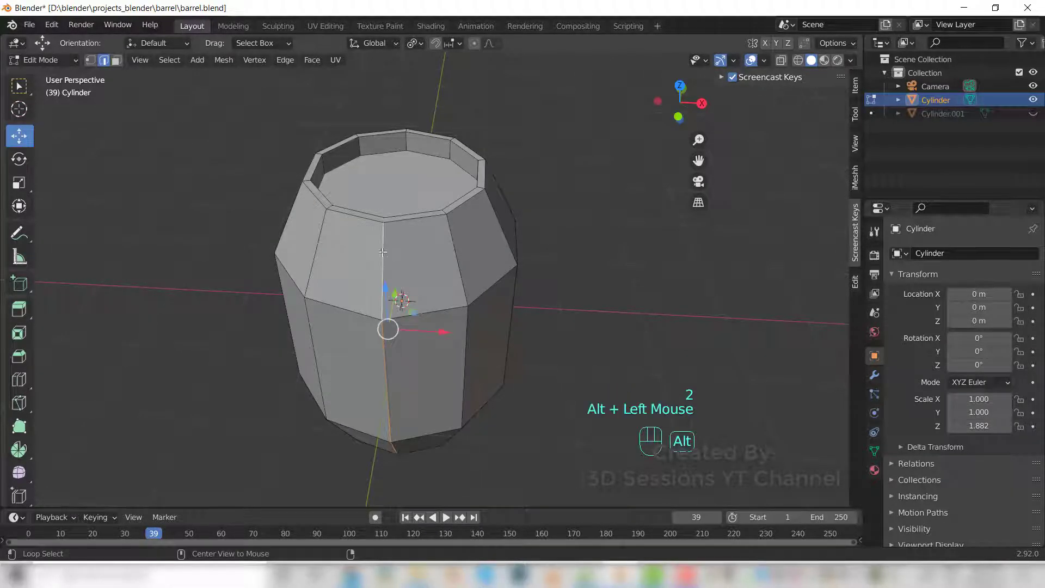
alt+shift+click(453, 240)
alt+shift+click(496, 217)
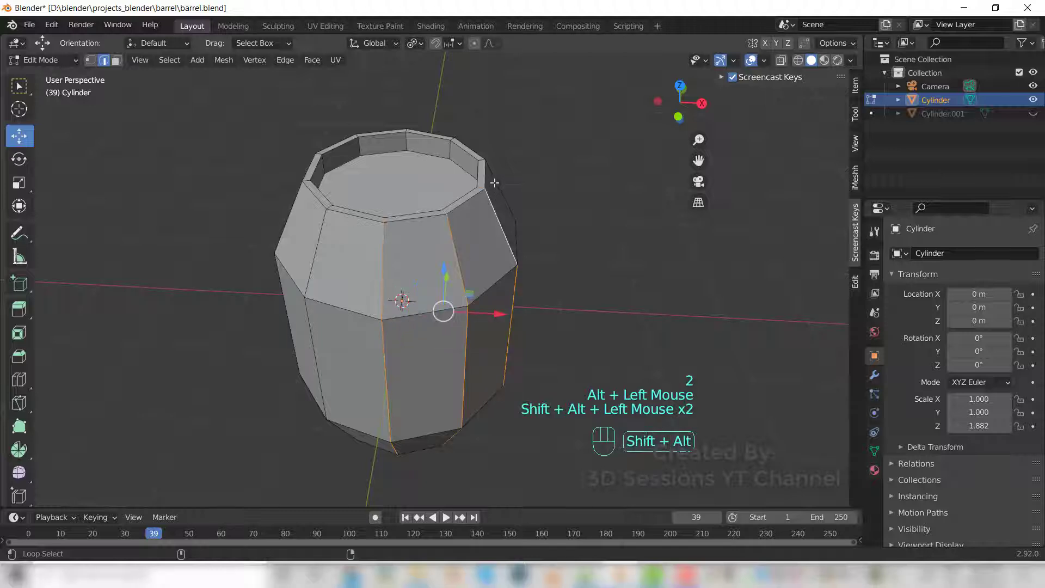
alt+shift+click(495, 183)
alt+shift+click(447, 146)
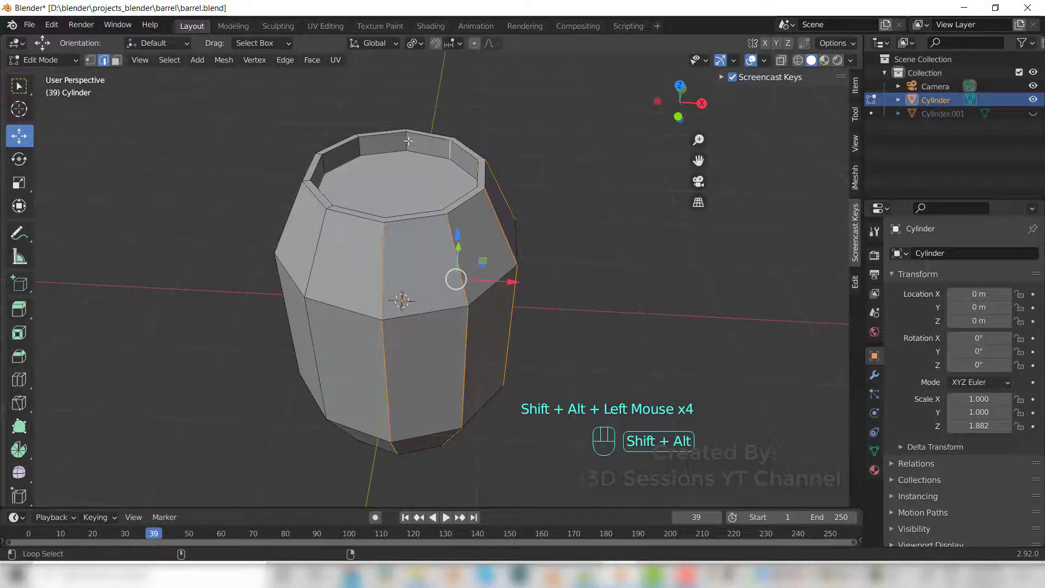
alt+shift+click(408, 139)
alt+shift+click(340, 161)
alt+shift+click(325, 162)
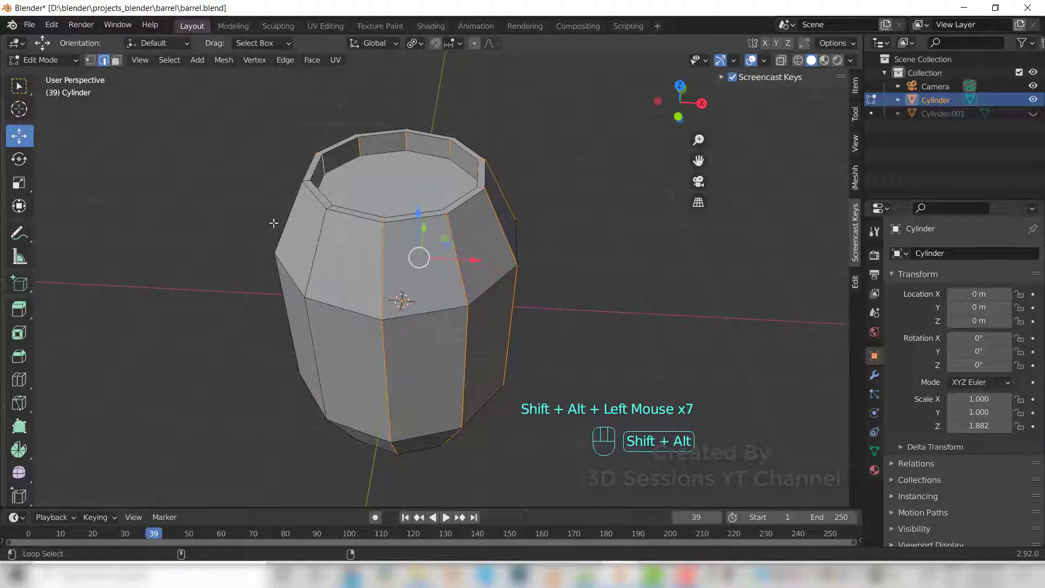
alt+shift+click(276, 227)
alt+shift+click(315, 264)
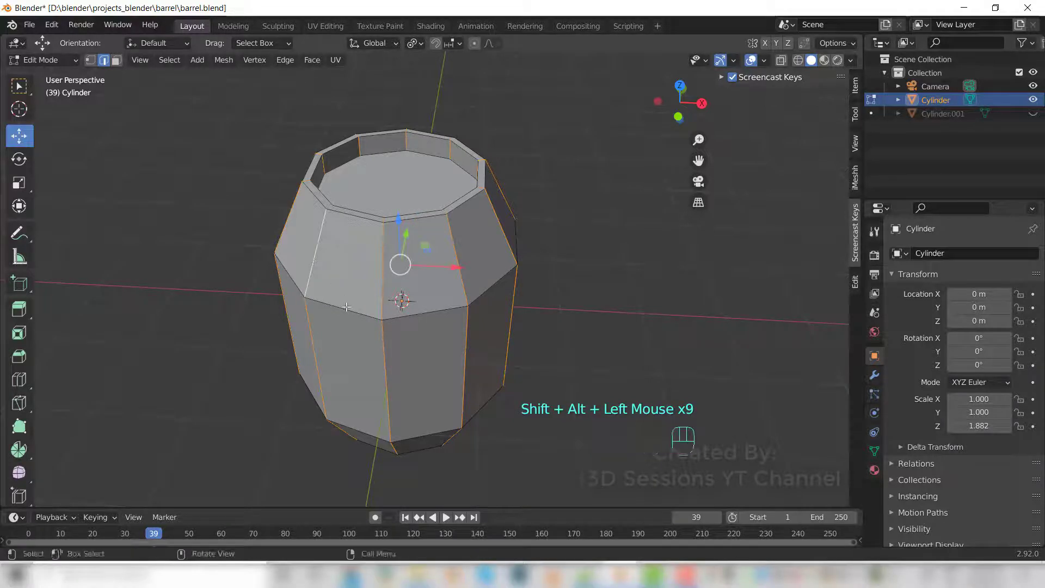
key(alt+z)
key(alt+z)
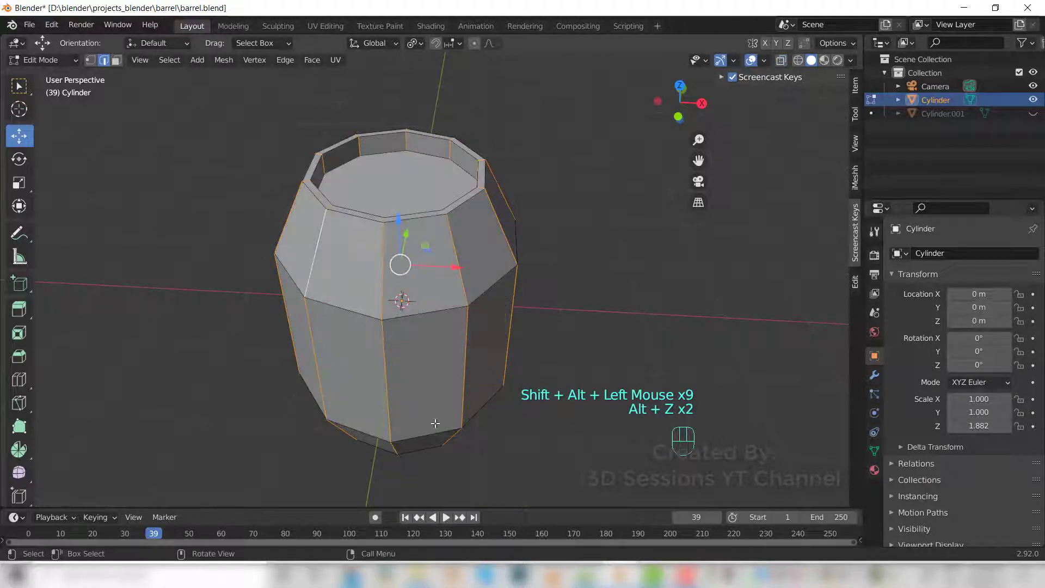
Step: Bevel the selected vertical edge loops by about 0.018 m with one segment
scroll(424, 402, up, 1)
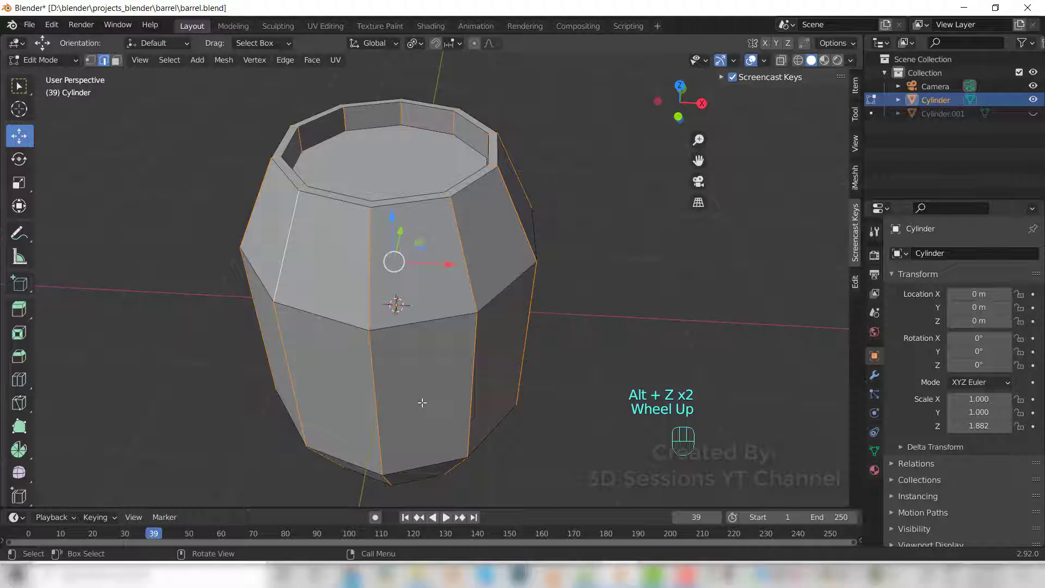
key(ctrl+b)
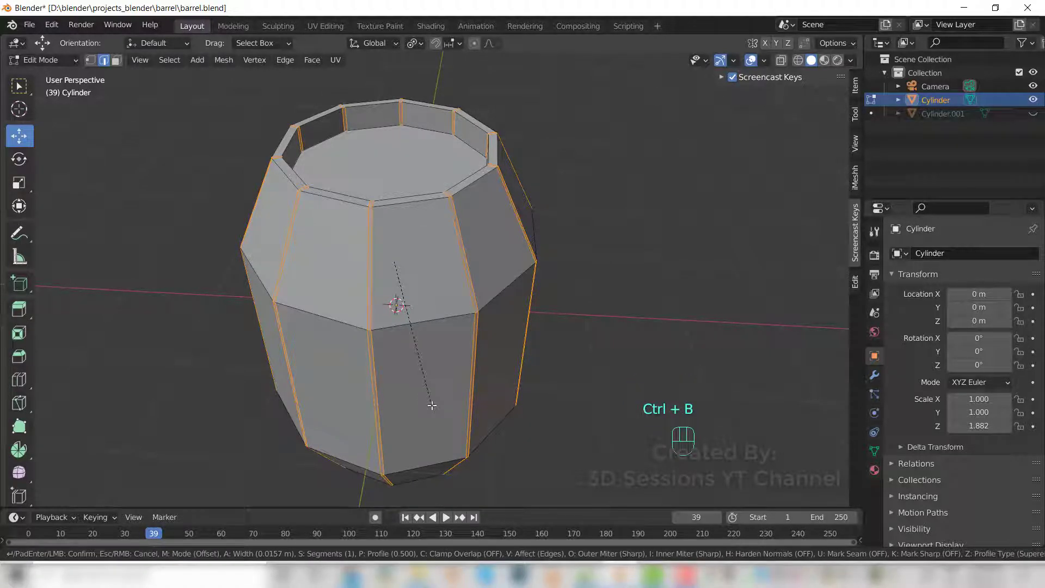
click(425, 350)
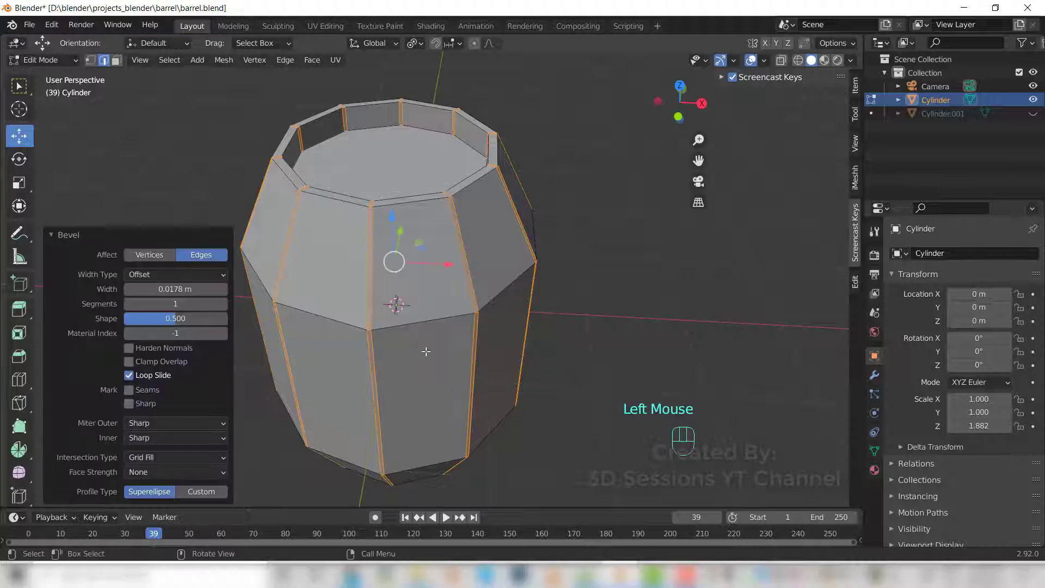
scroll(426, 352, up, 2)
scroll(391, 245, down, 1)
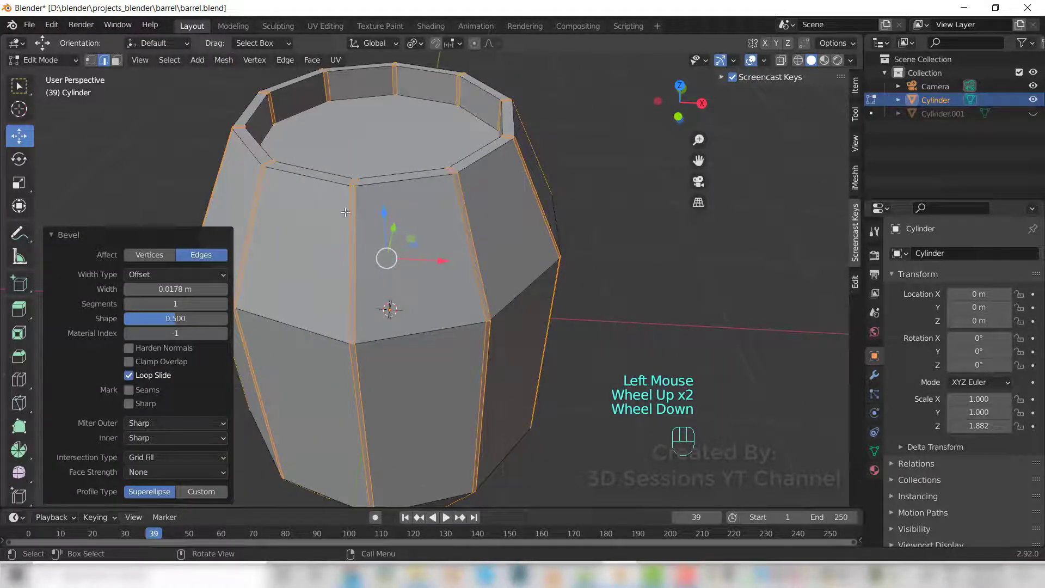
shift+middle_drag(345, 212, 416, 220)
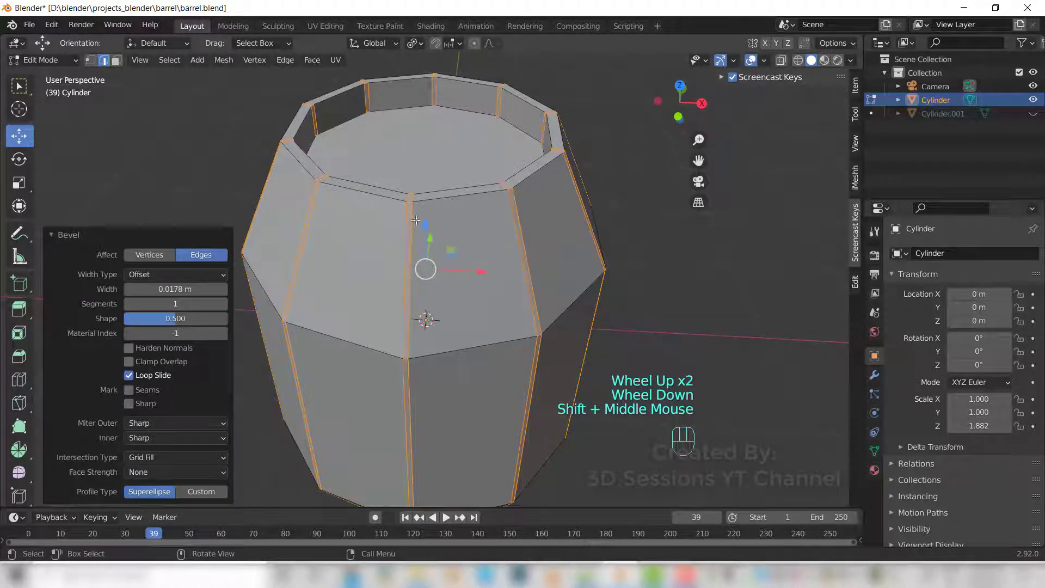
Step: Extrude the narrow beveled faces along their normals about 0.009 m inward and return to object mode
key(3)
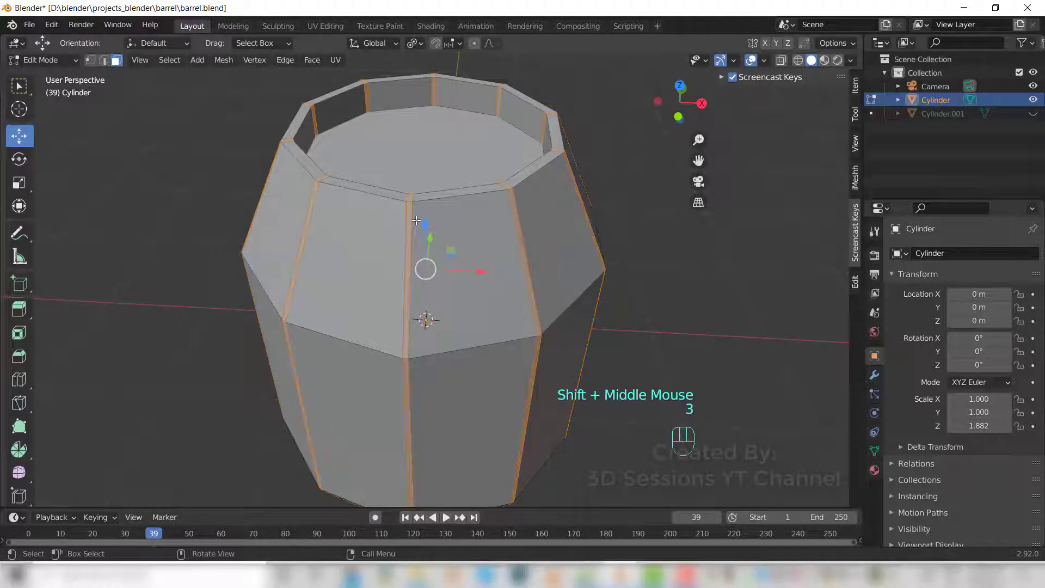
right_click(416, 220)
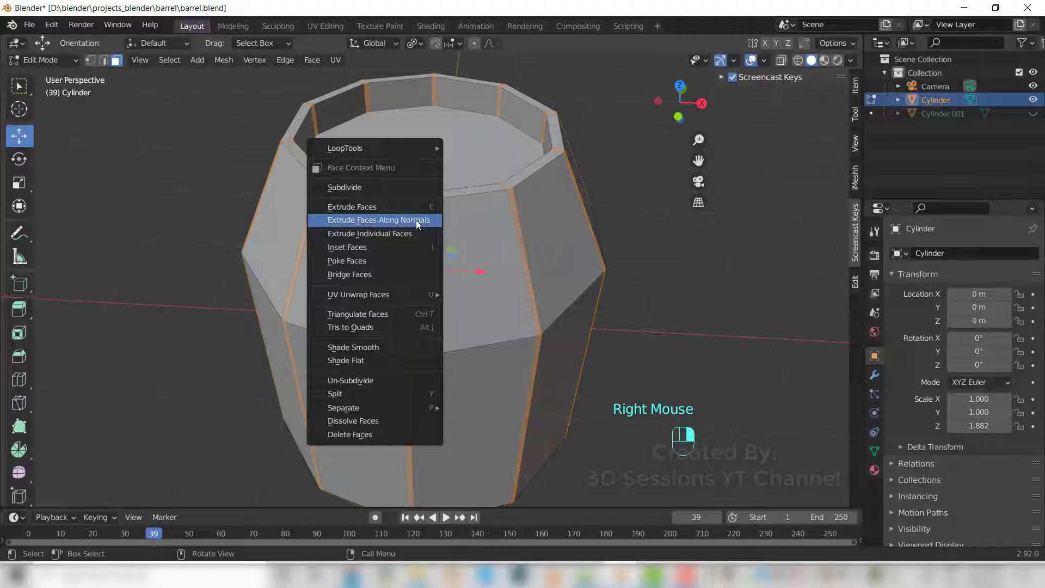
click(415, 220)
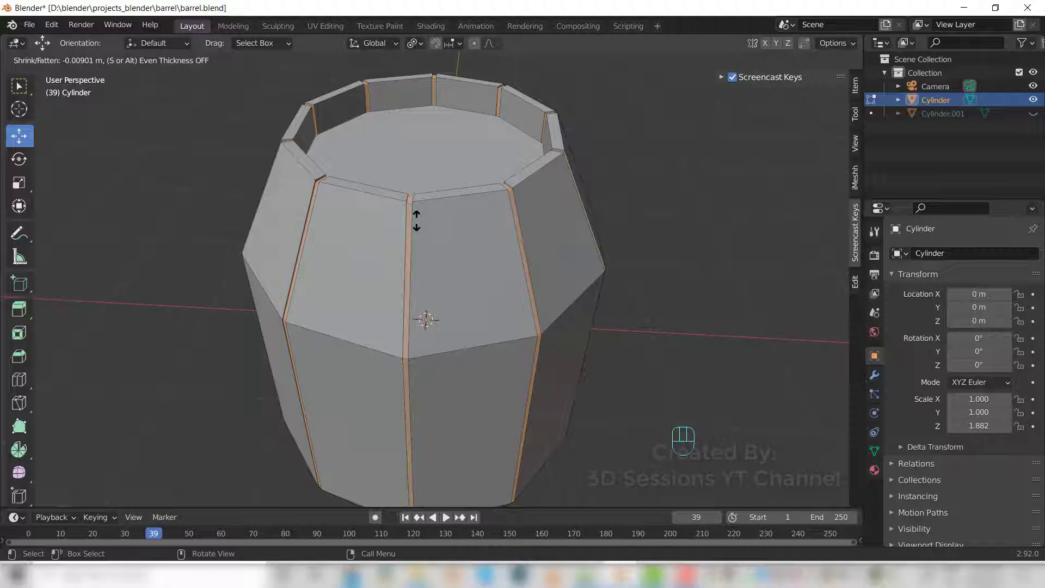
click(416, 221)
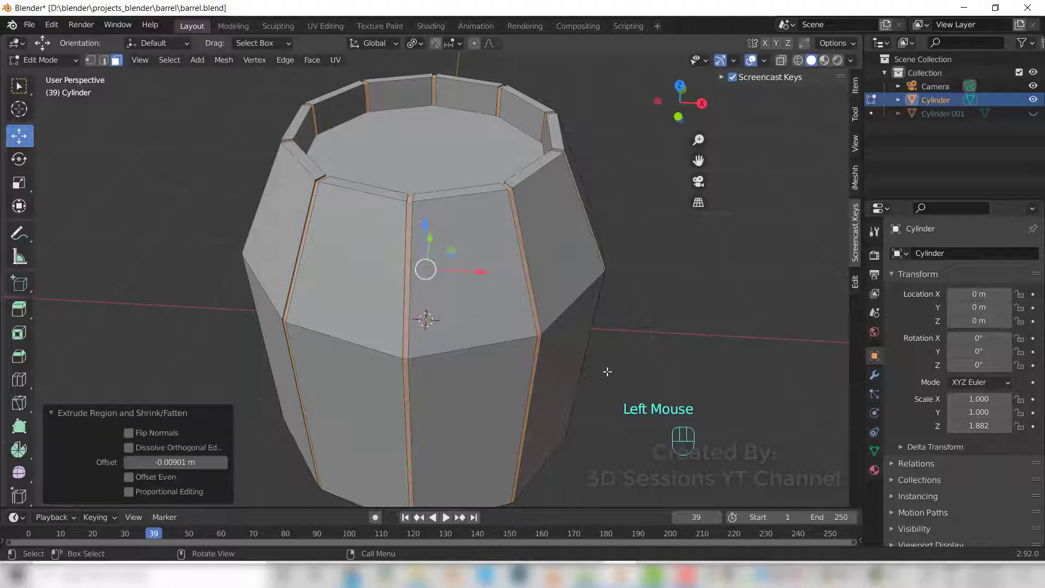
key(Tab)
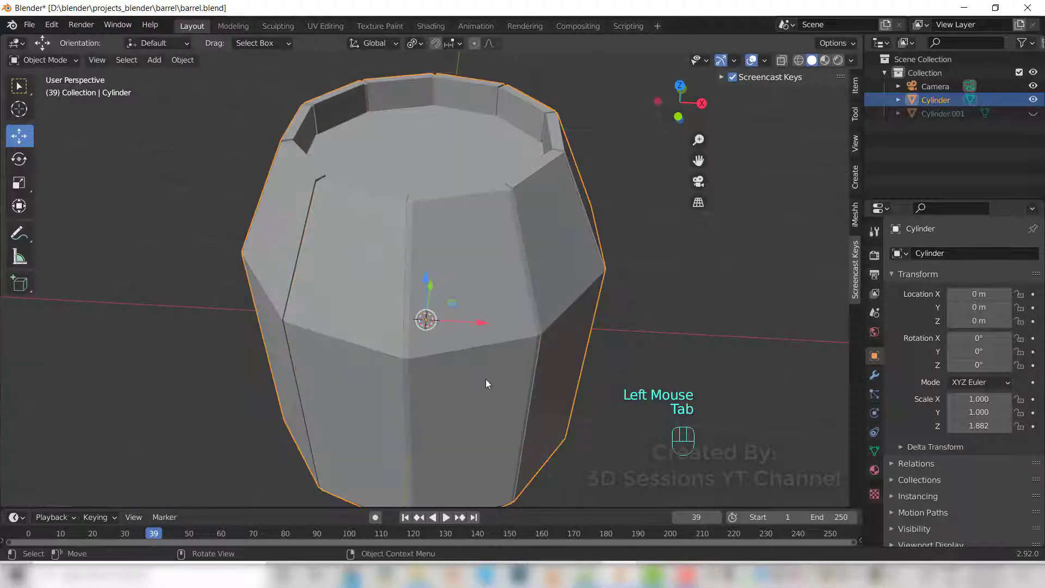
scroll(485, 379, down, 1)
middle_drag(483, 380, 469, 344)
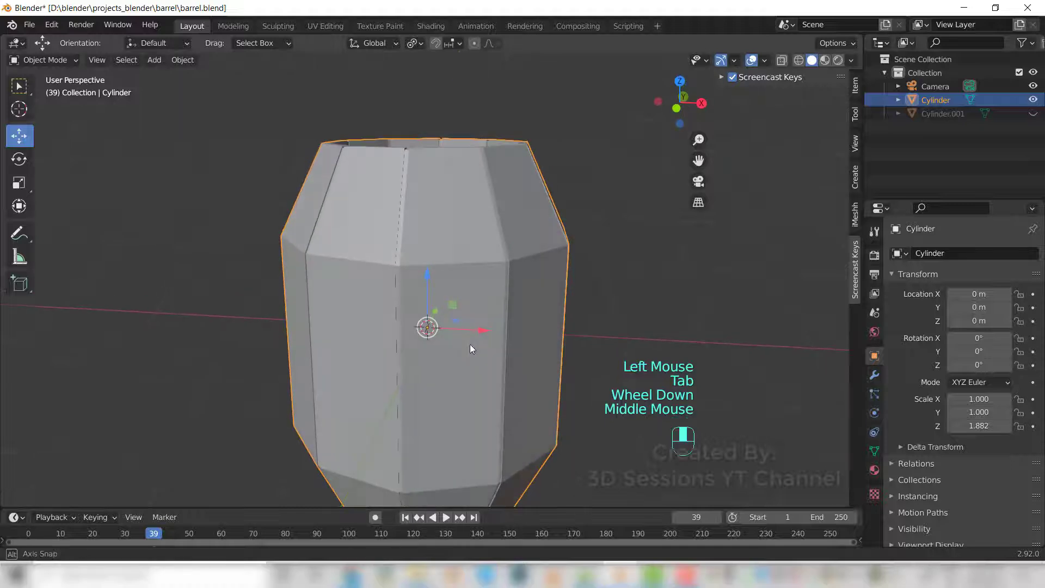
Step: Make the hidden bands visible in the viewport again and deselect the barrel body
click(1032, 114)
click(672, 225)
scroll(498, 351, down, 2)
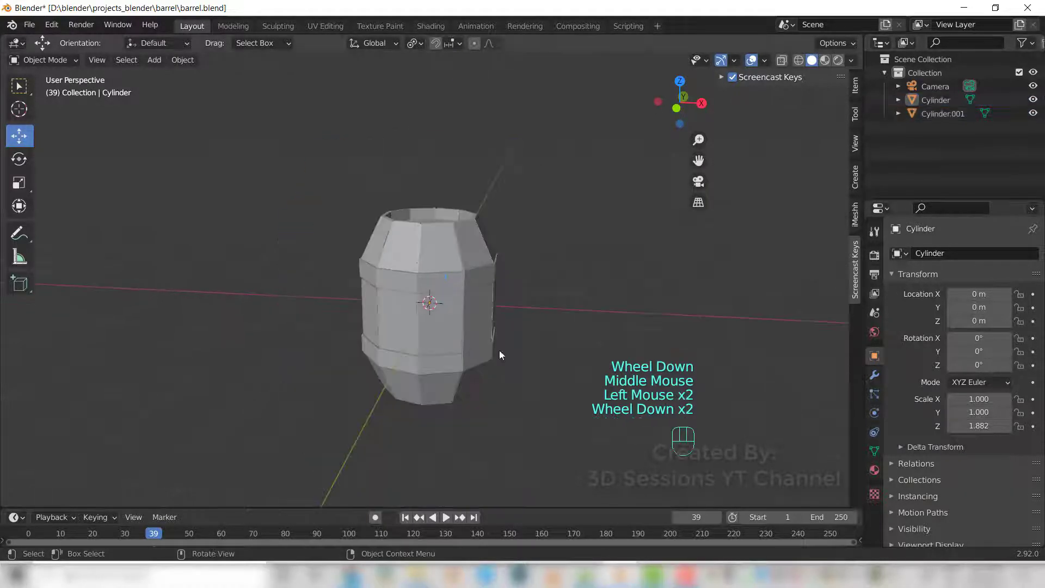
middle_drag(400, 380, 403, 377)
key(grave)
click(221, 288)
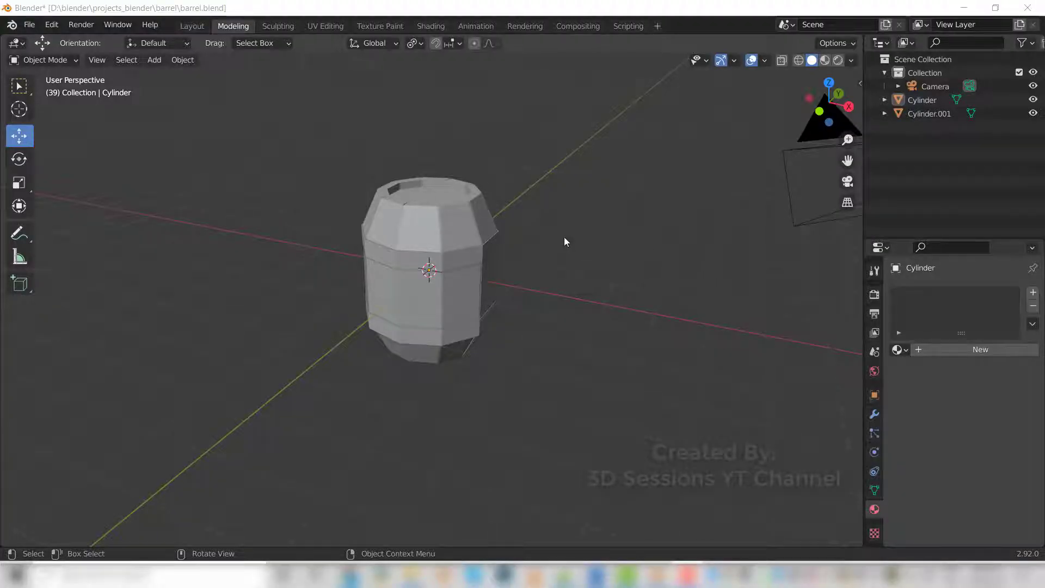
Step: Switch to the Shading workspace and enlarge the 3D viewport above the node editor
click(437, 27)
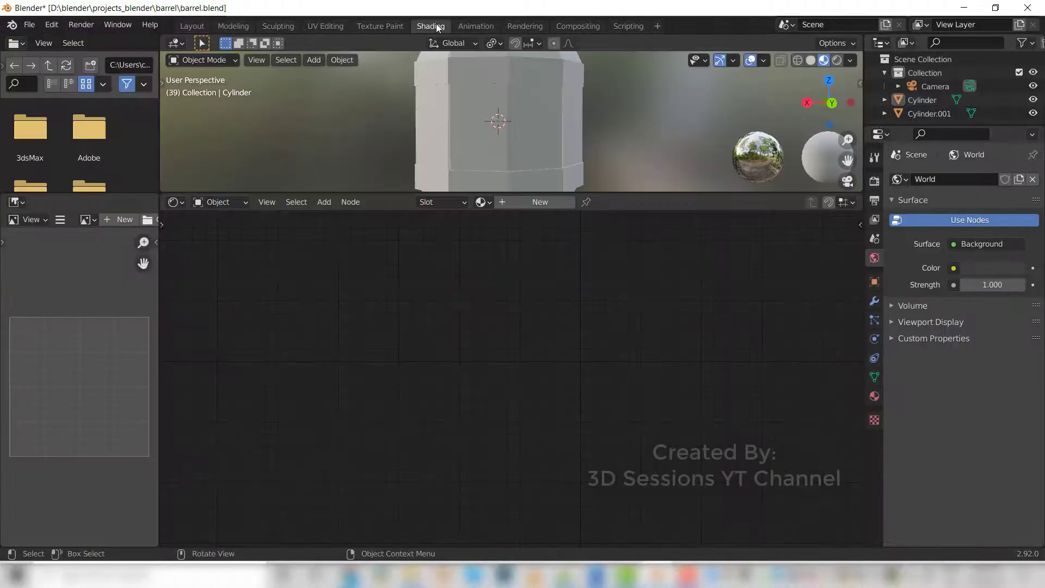
drag(364, 192, 395, 368)
Step: Enable the Screencast Keys display in the Shading workspace and make the node editor slightly taller
key(n)
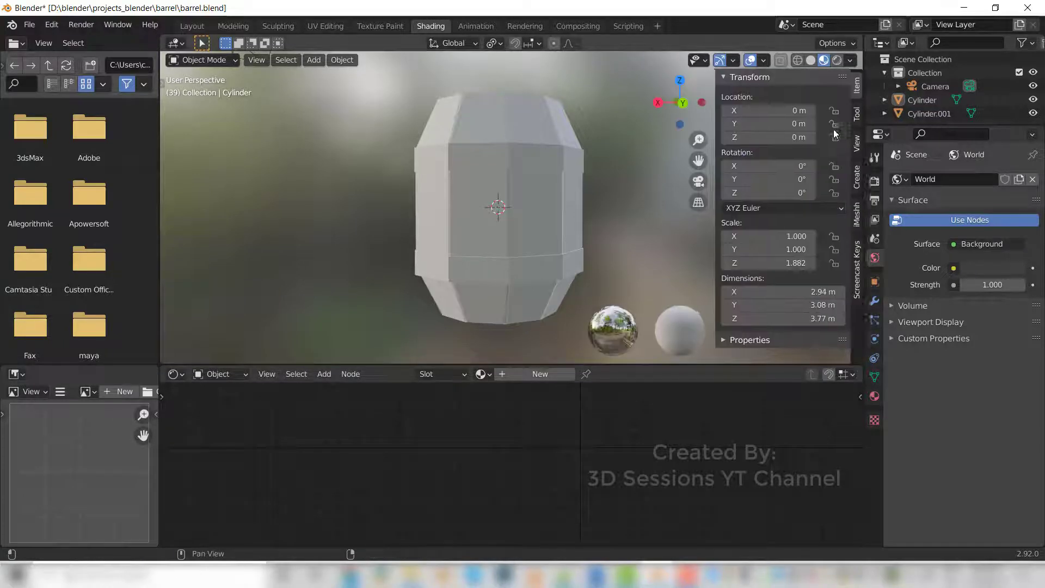
click(858, 281)
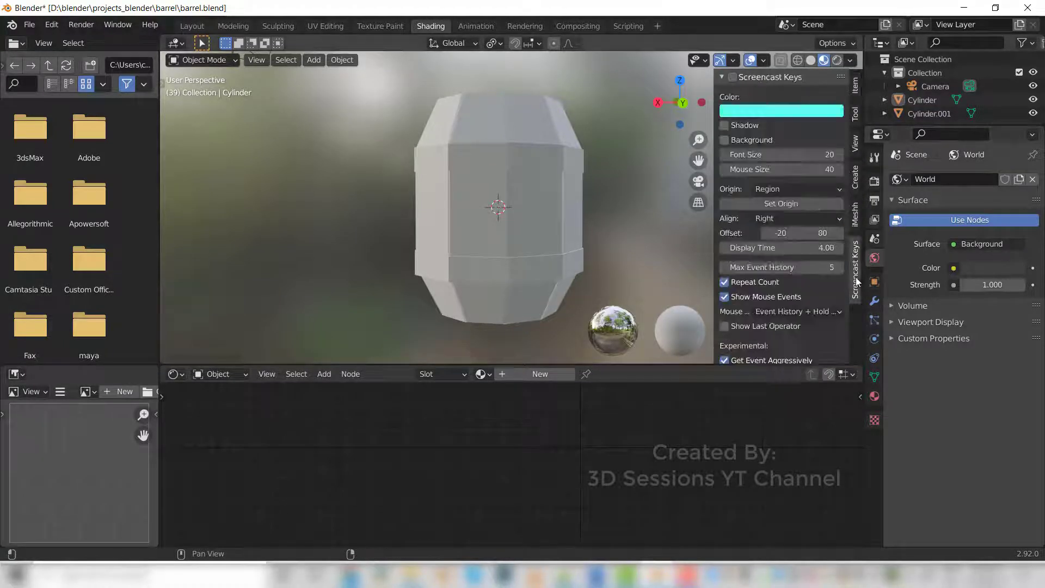
click(731, 77)
key(n)
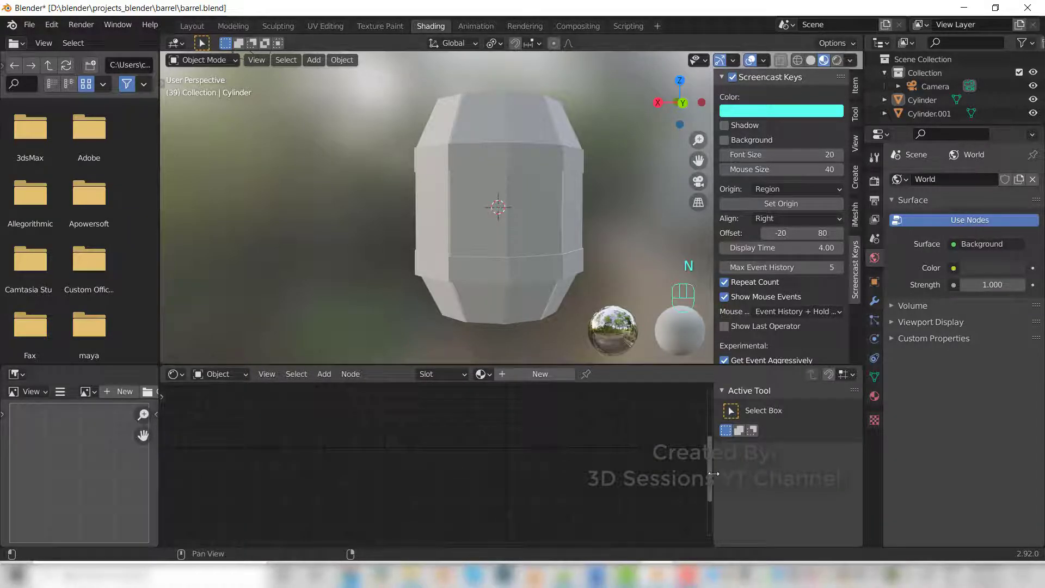
key(n)
key(n)
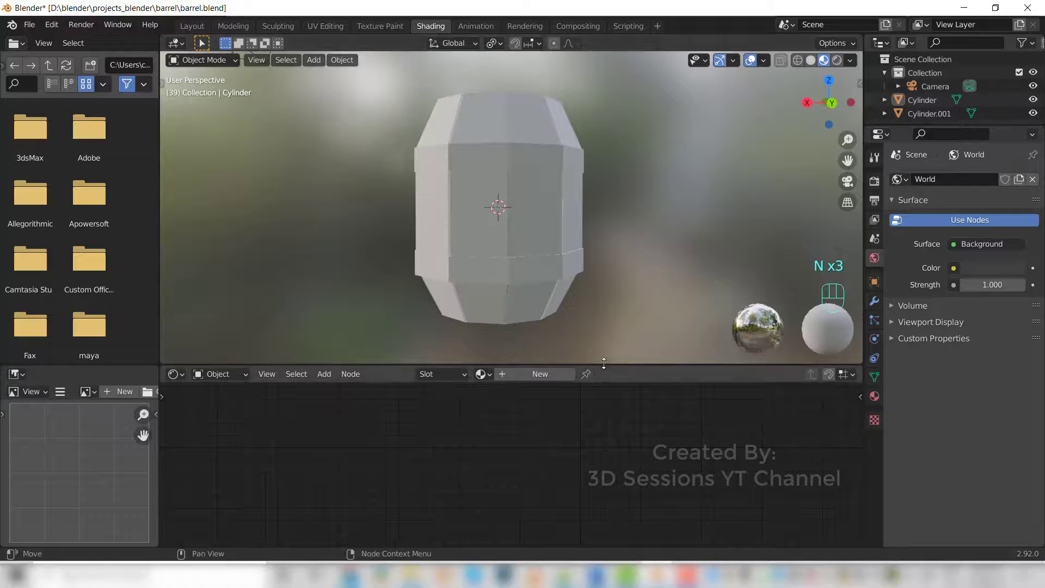
drag(604, 363, 604, 327)
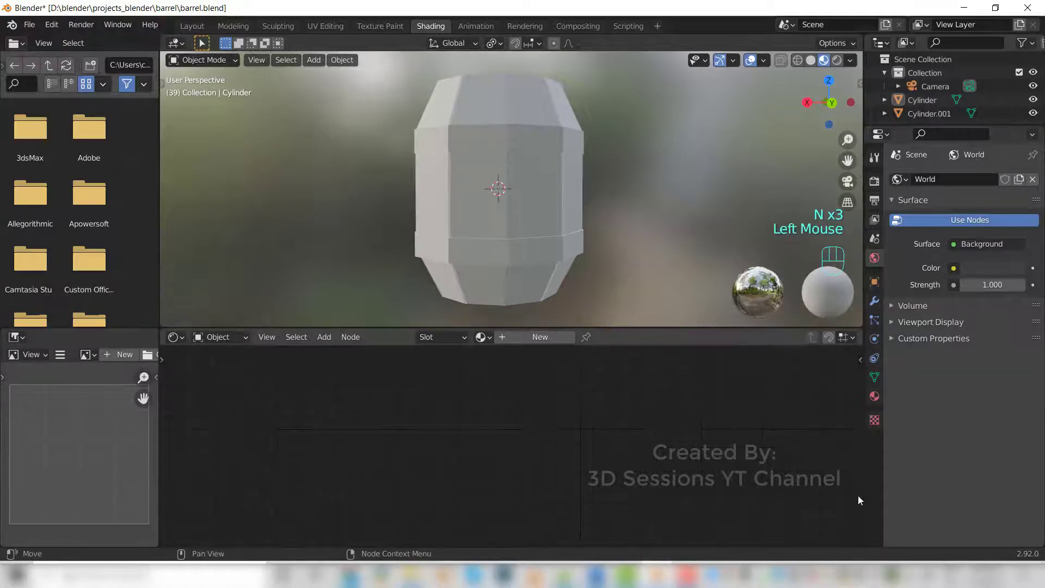
Step: Create a new material on the barrel body and name it wood
click(468, 169)
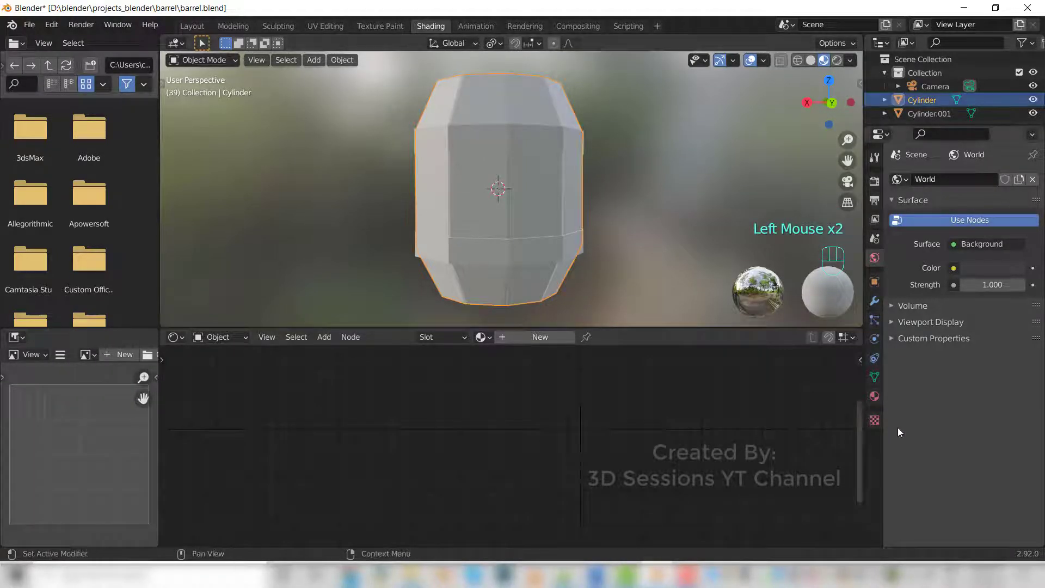
click(874, 396)
click(1033, 180)
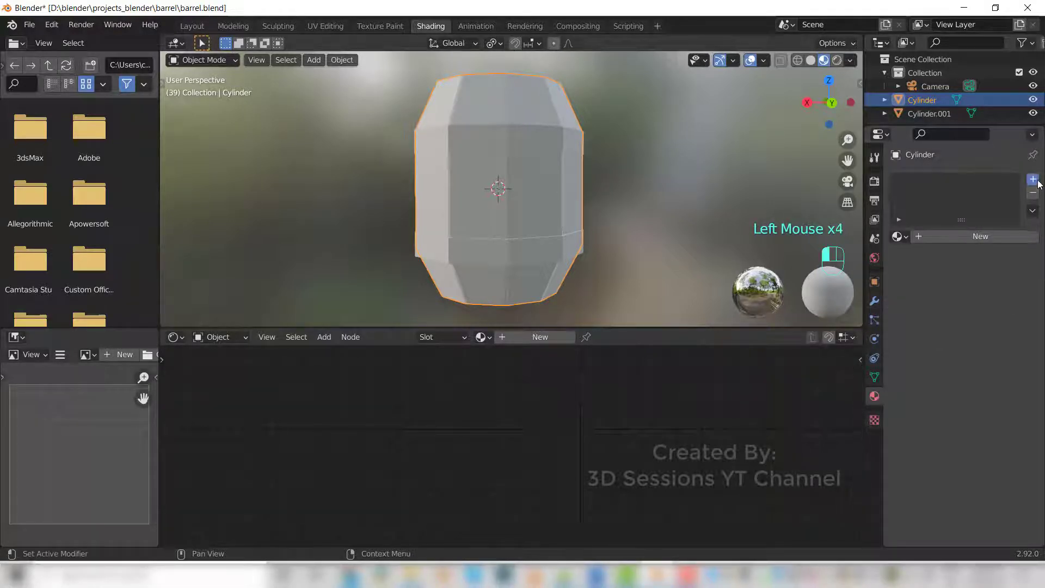
click(921, 240)
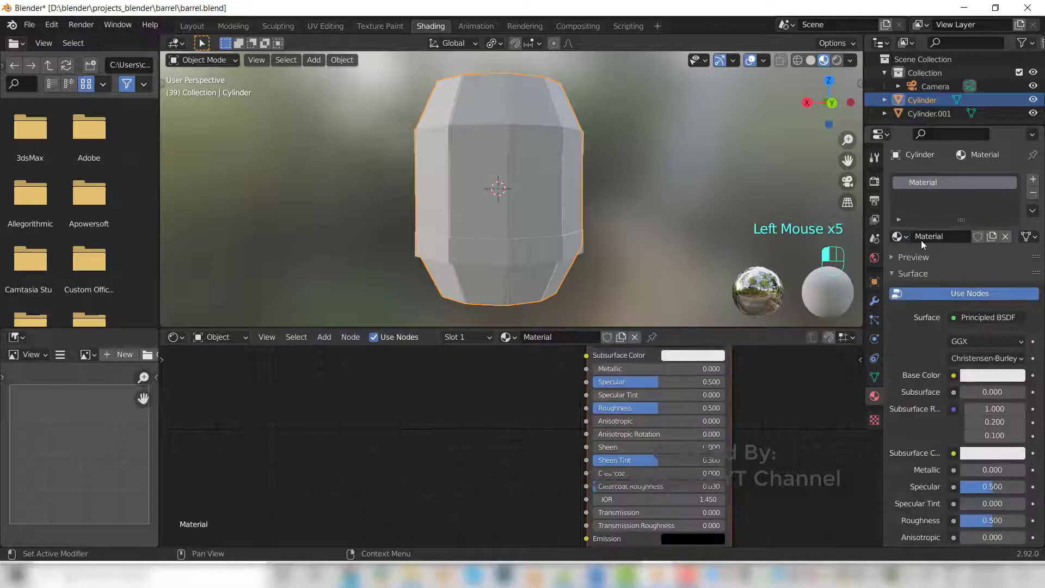
double_click(926, 182)
text(woo)
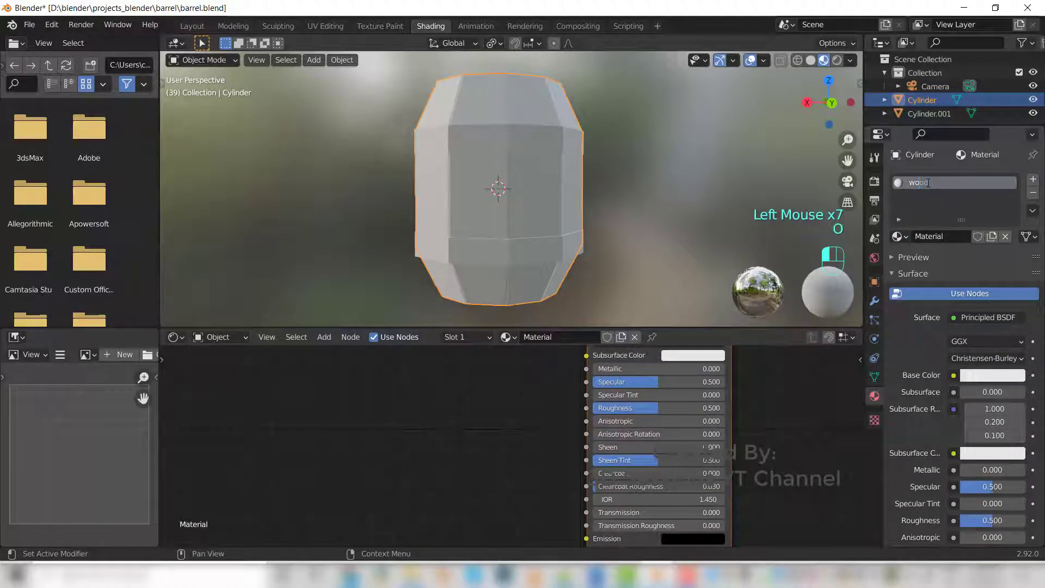
text(d)
key(Return)
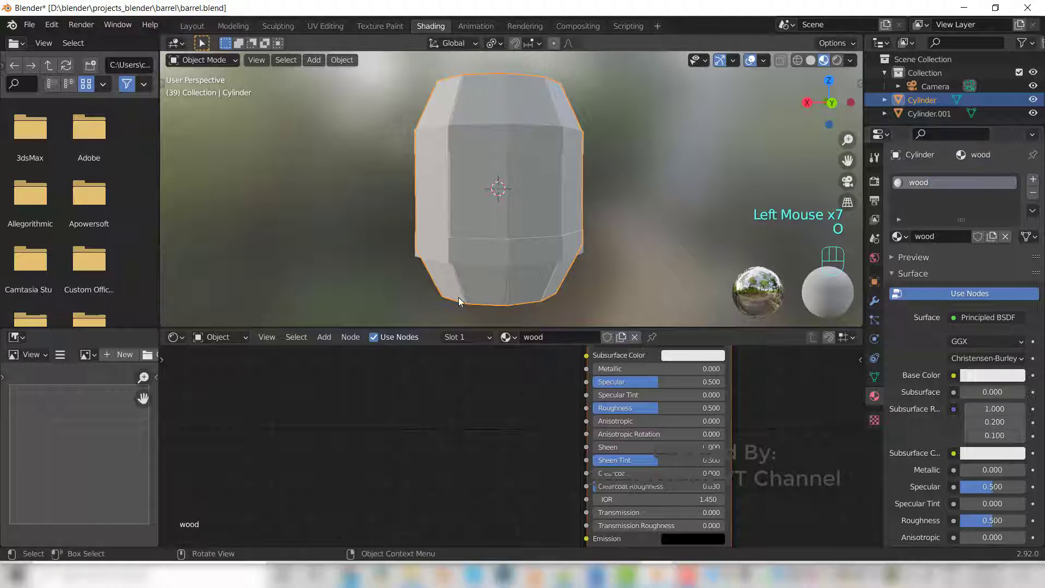
Step: Enlarge the node editor and add an Image Texture node beside the Principled BSDF node of the wood material
drag(397, 325, 399, 275)
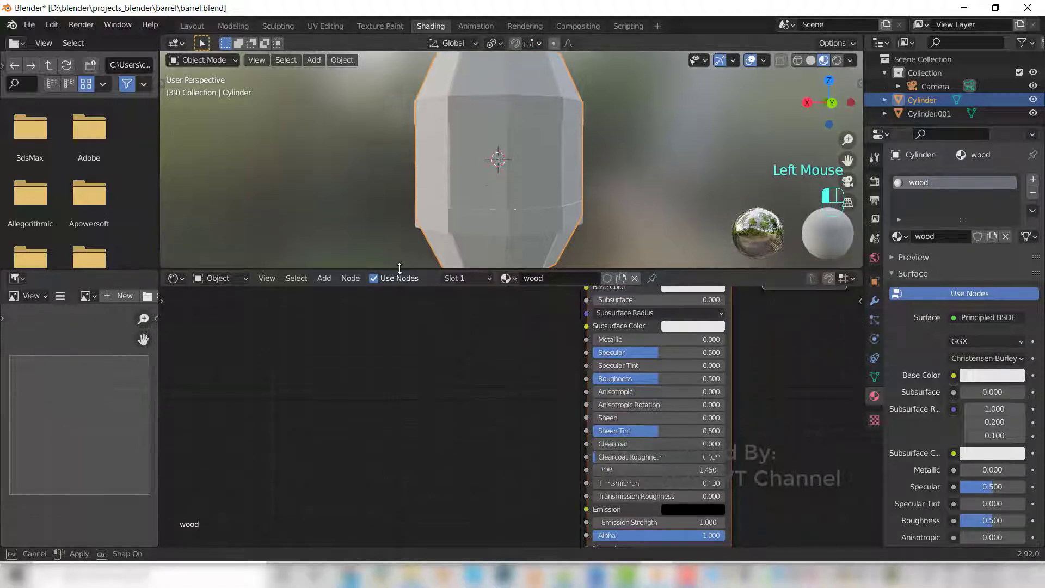
scroll(525, 373, down, 2)
scroll(523, 375, down, 3)
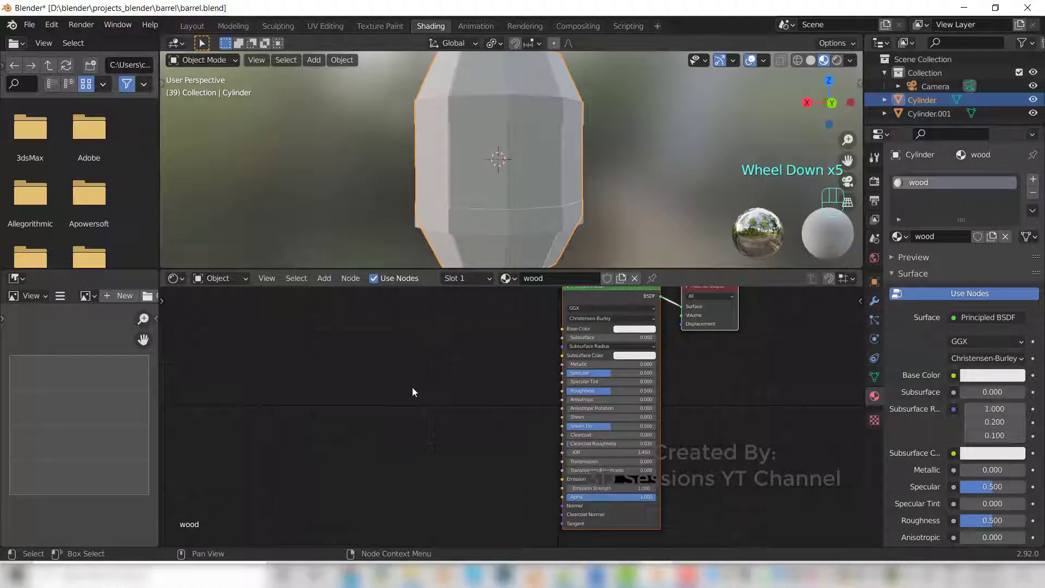
key(shift+a)
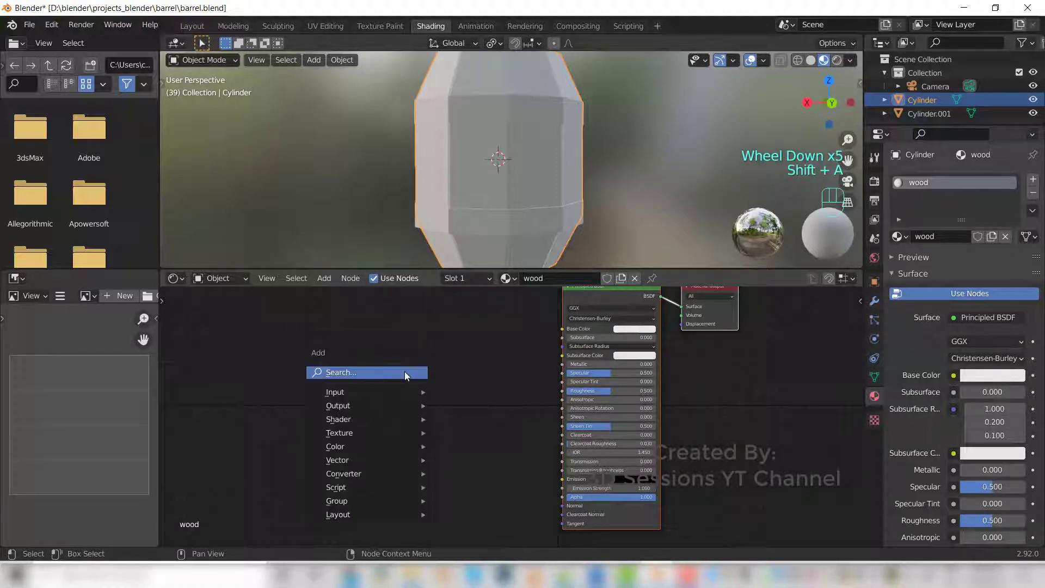
mouse_move(405, 432)
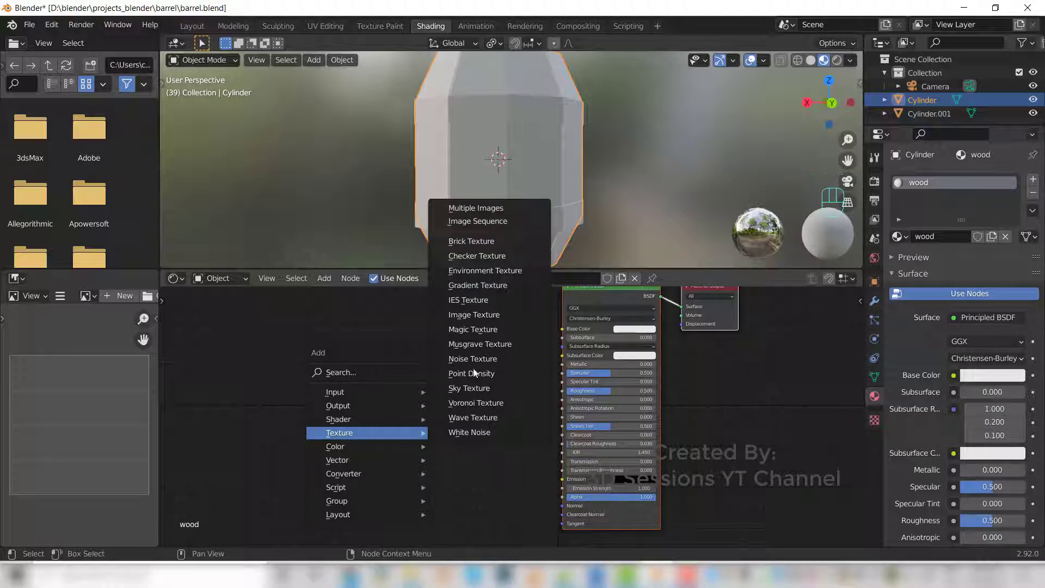
click(474, 316)
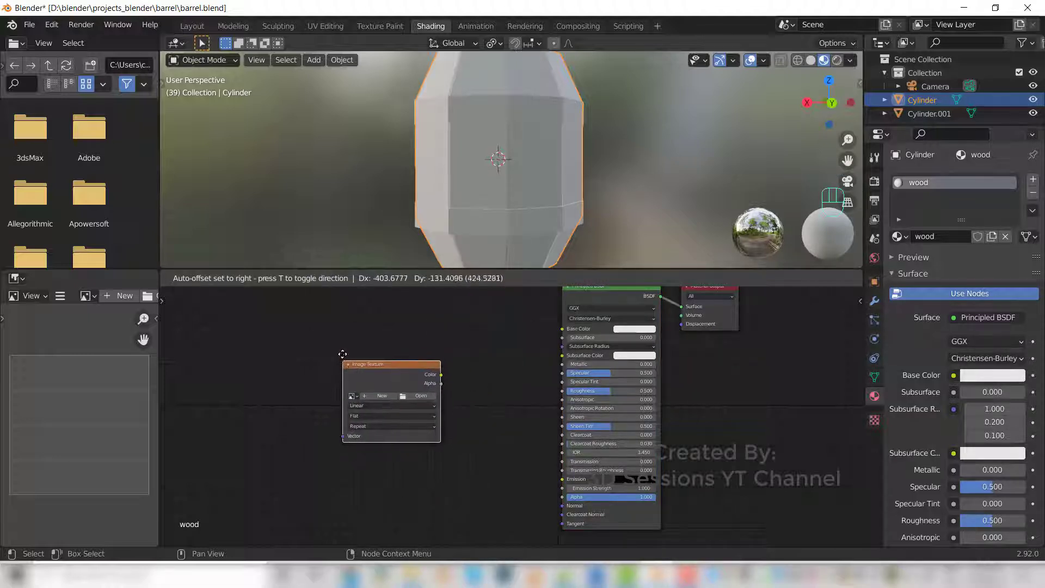
click(426, 390)
key(n)
key(n)
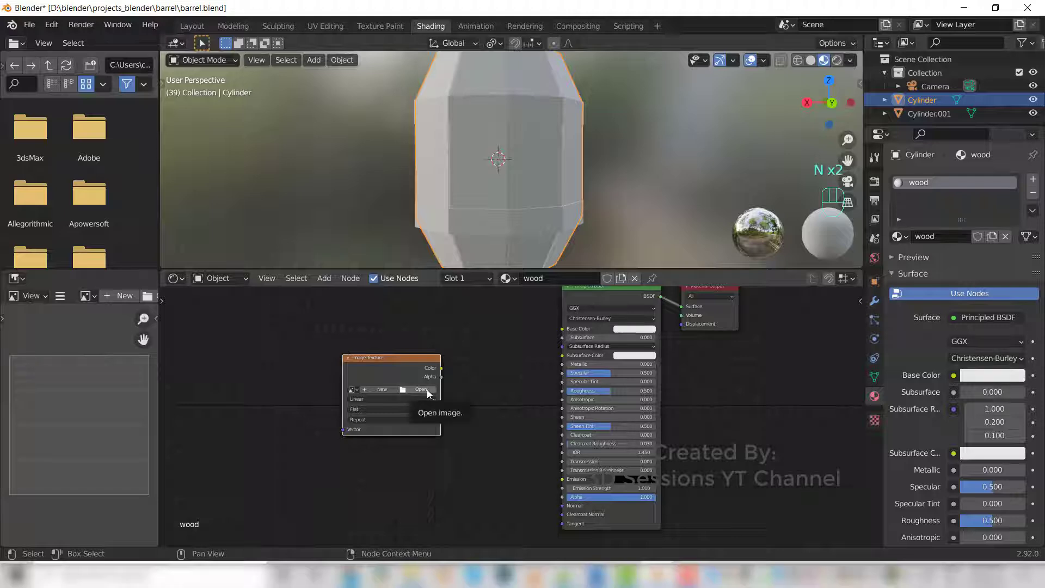
Step: Load the image "68_cherry wood fine medium color texture-seamless.jpg" from the barrel project folder into the Image Texture node
click(427, 389)
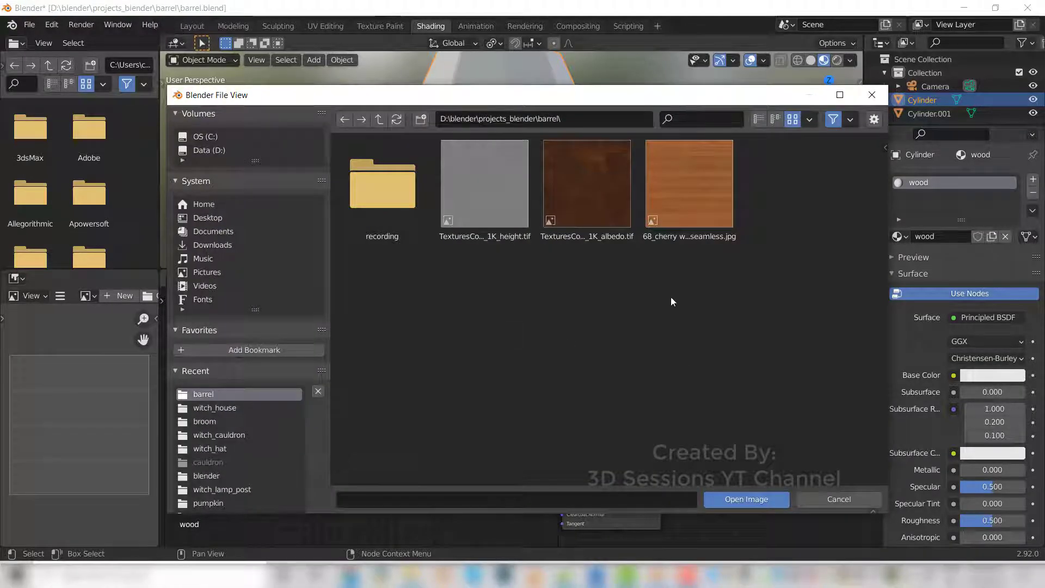
click(710, 178)
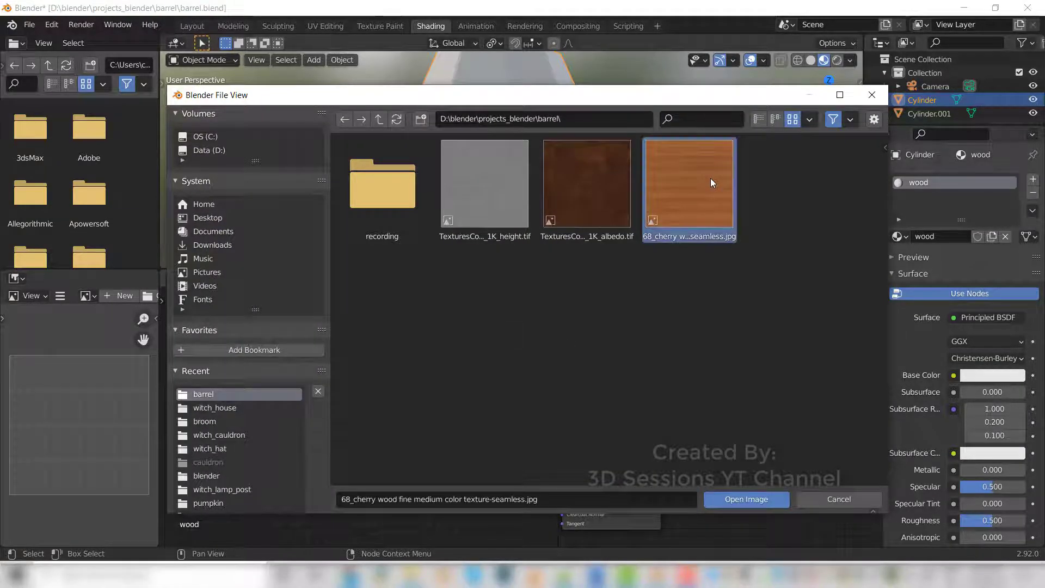
click(760, 500)
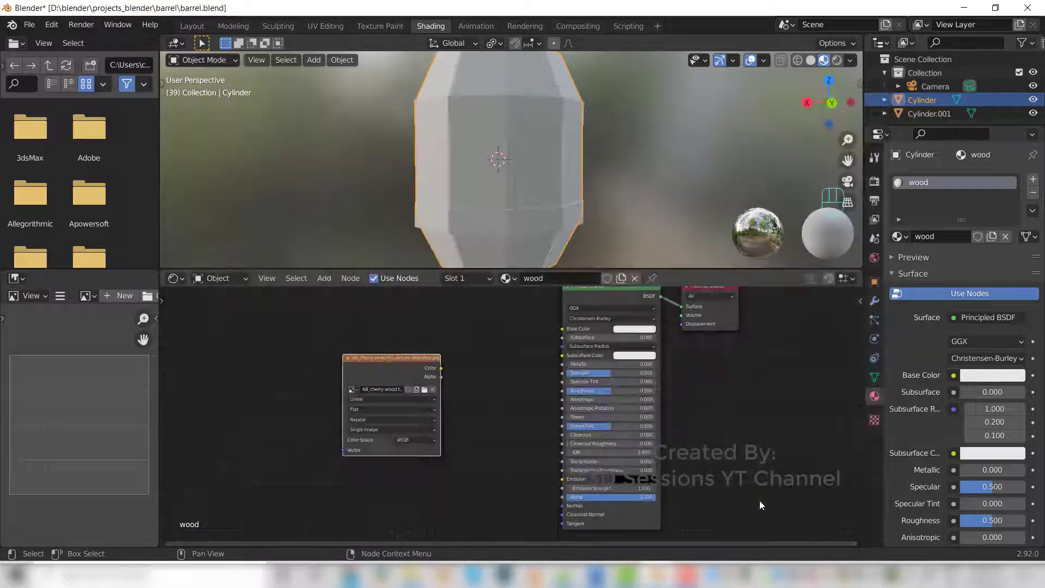